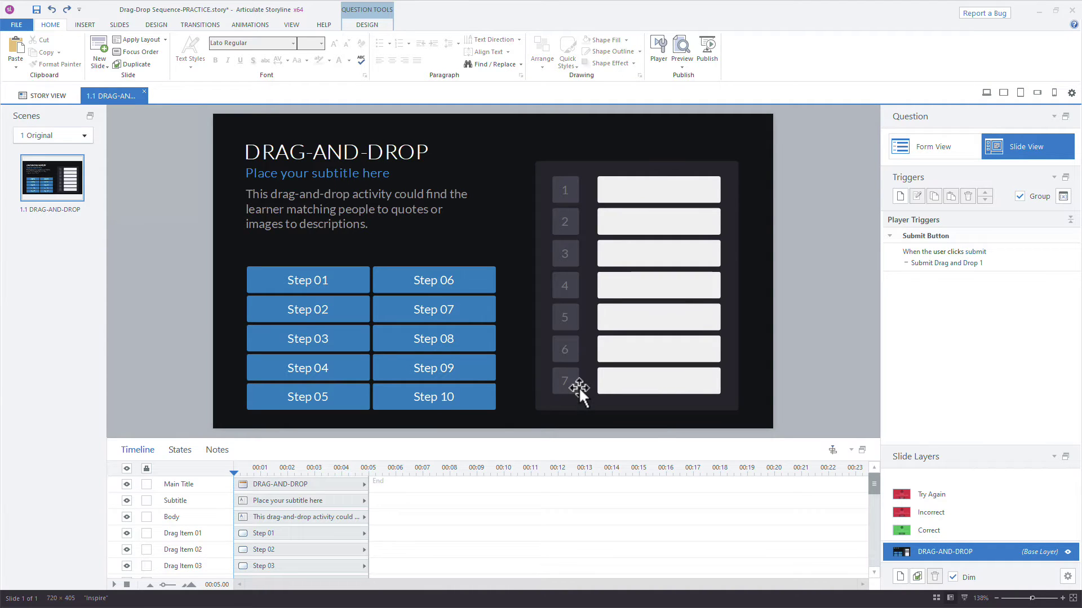
- Preview the slide, test-dropping Steps 01, 07, 06 and 08 into slots, then close it
click(983, 94)
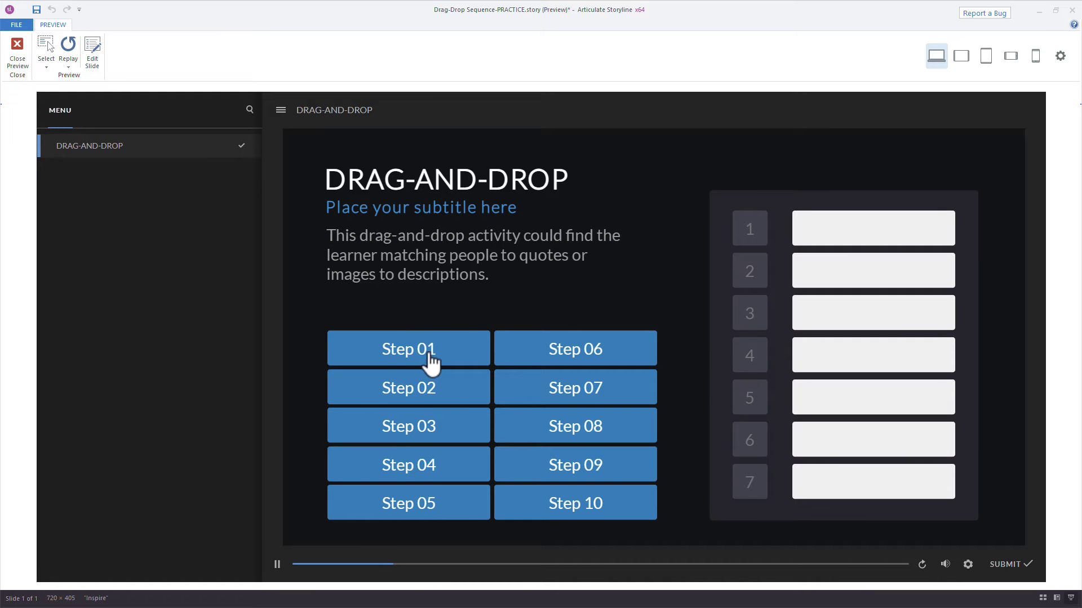
drag(447, 352, 867, 293)
drag(573, 405, 833, 237)
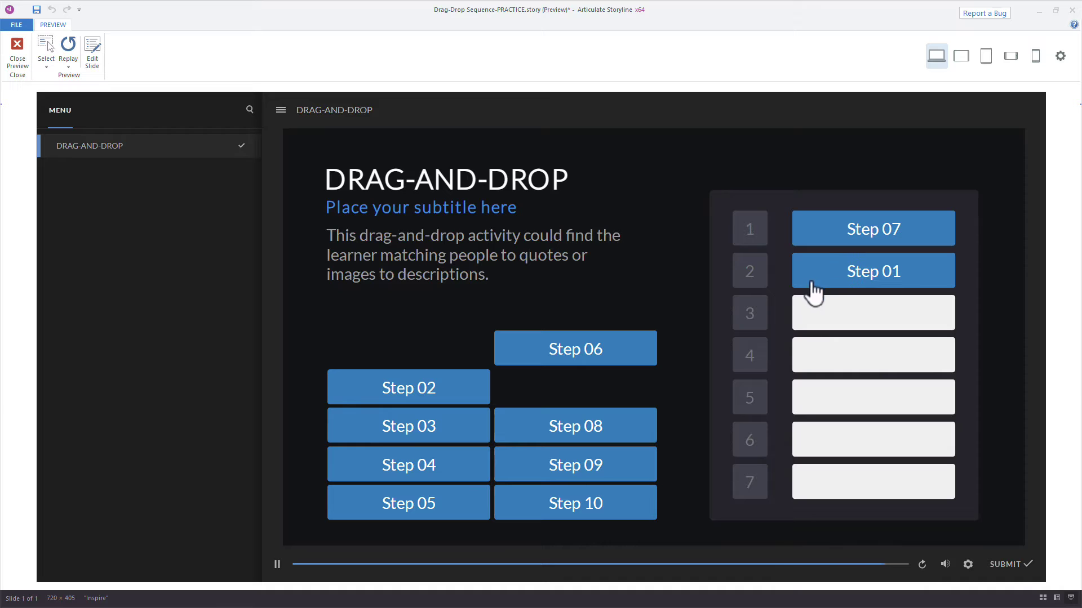
drag(601, 361, 855, 385)
drag(536, 440, 799, 343)
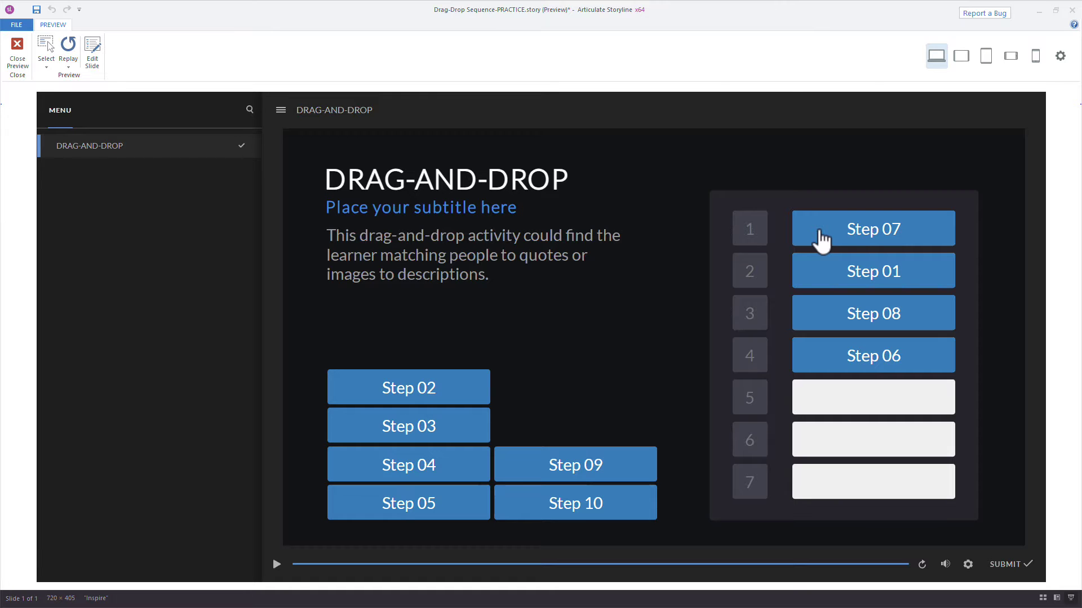
key(Escape)
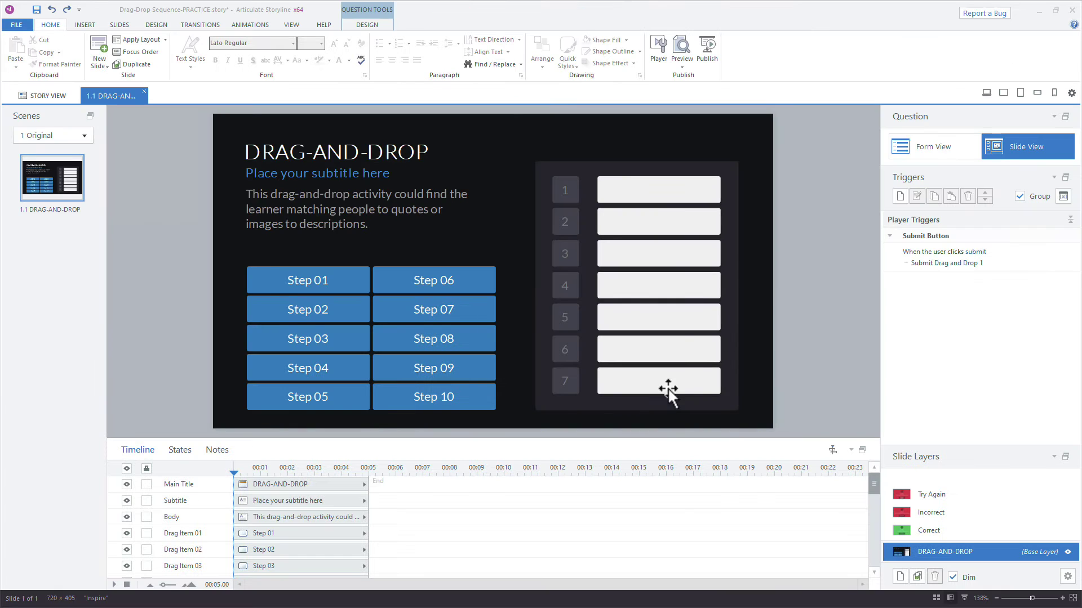
- Duplicate the drag-and-drop slide to create slide 1.2
right_click(58, 183)
click(50, 194)
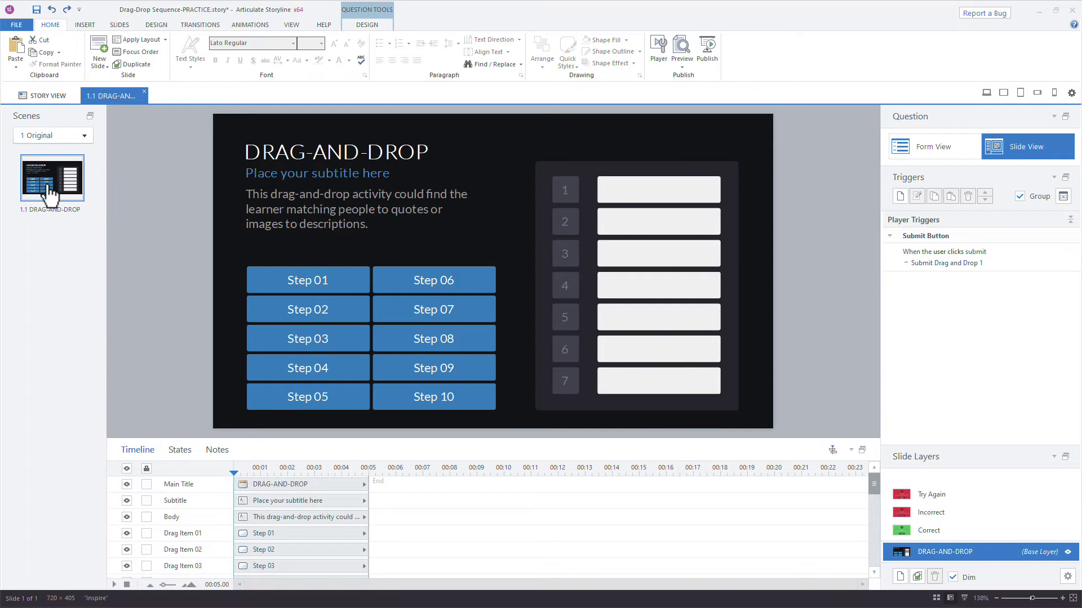
click(323, 158)
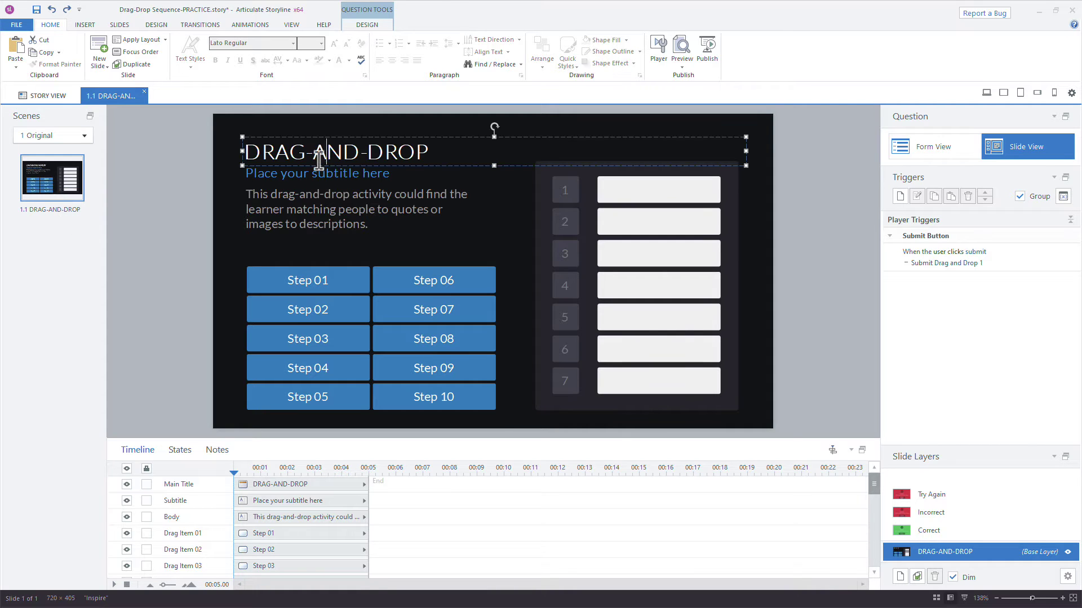
right_click(58, 169)
click(110, 240)
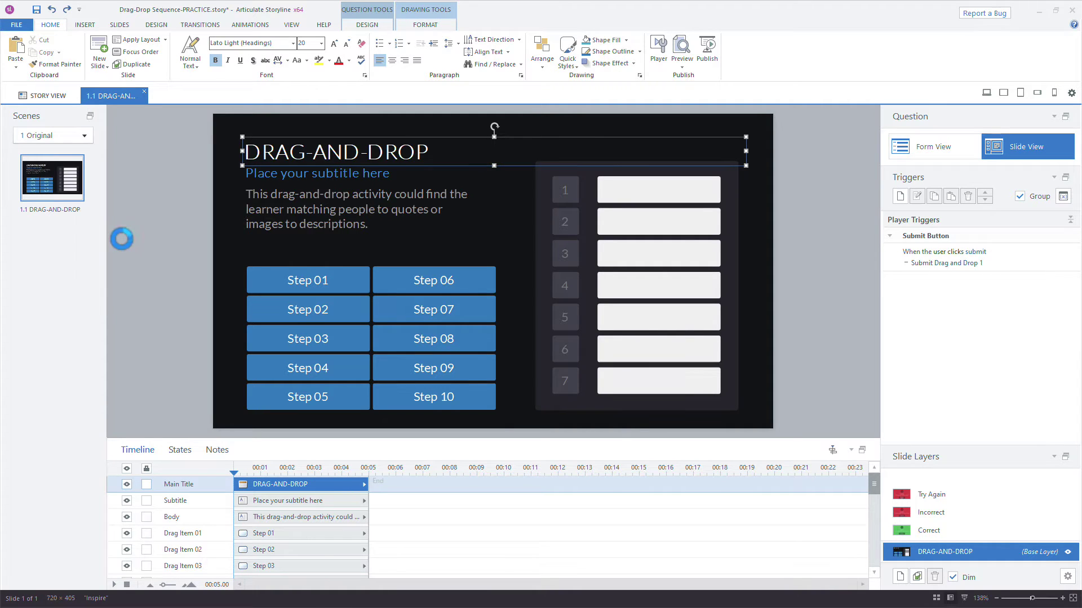
- Retitle slide 1.1 as ORIGINAL, then go to slide 1.2
click(62, 181)
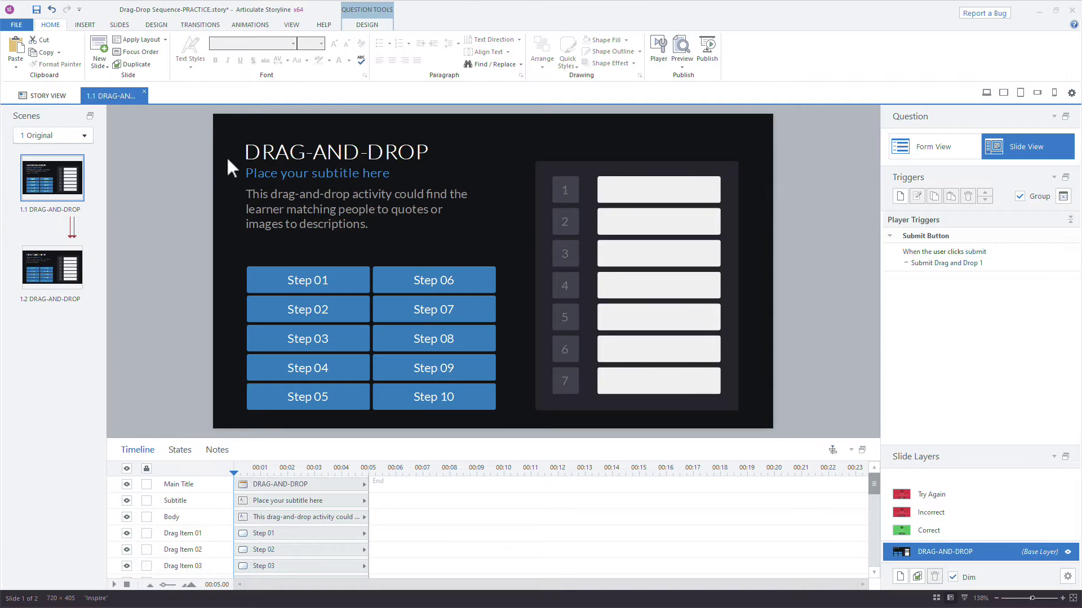
click(295, 151)
text(ORIGINAL)
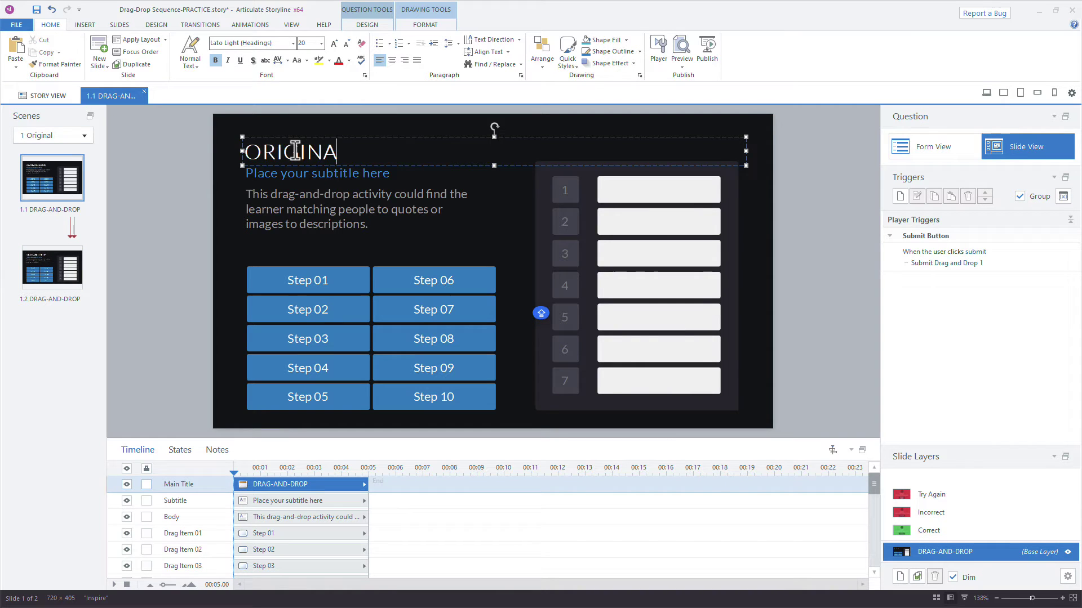
click(160, 188)
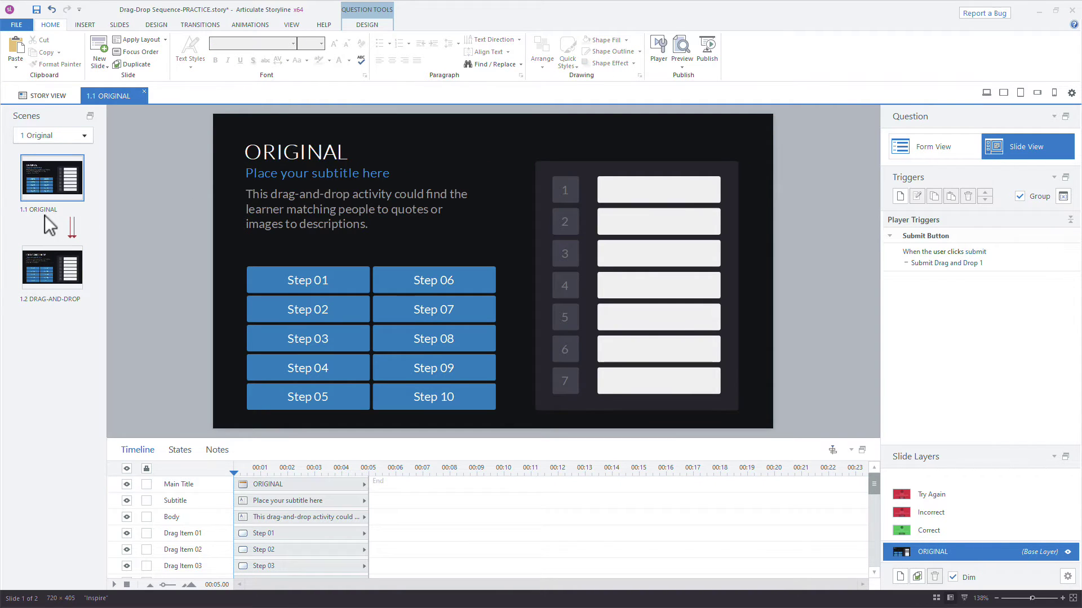
click(42, 301)
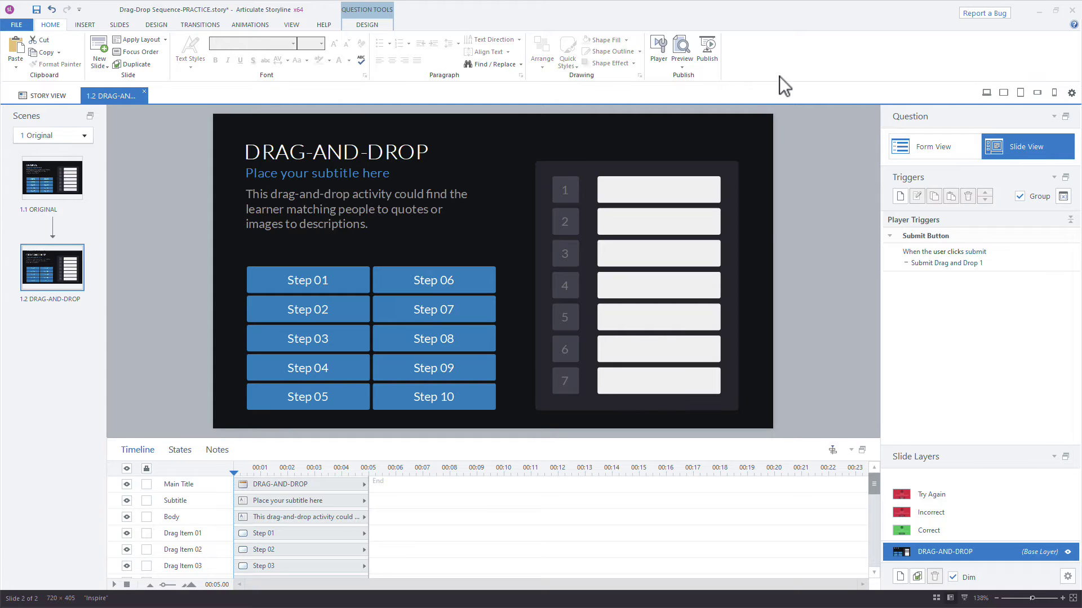
- Change slide 1.2's Attempts from 2 to 1 on the Design tab, then select drop target 2
click(364, 24)
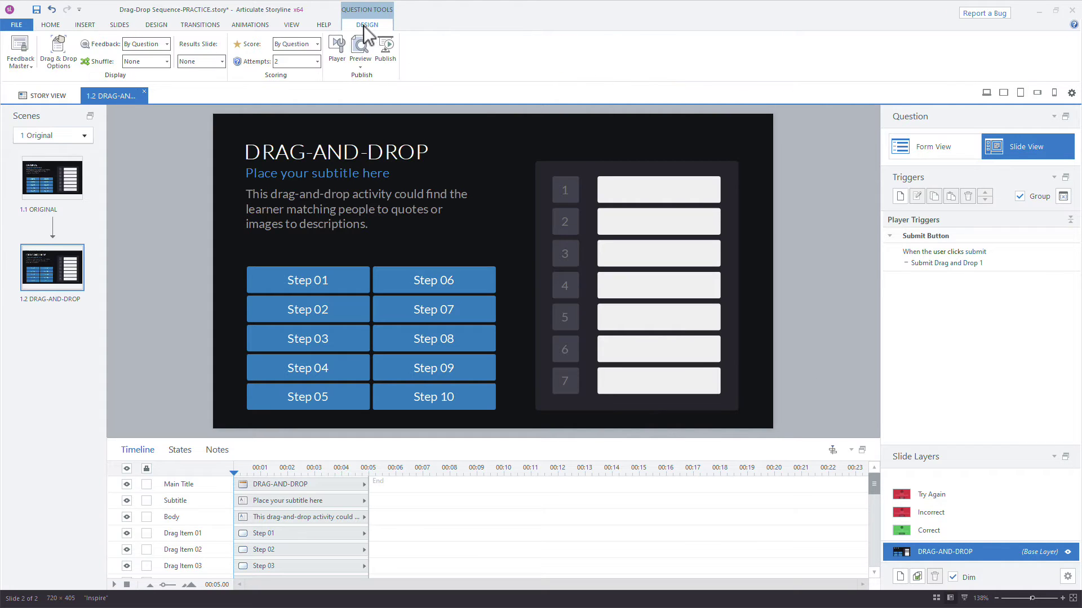
click(283, 66)
click(276, 77)
click(914, 496)
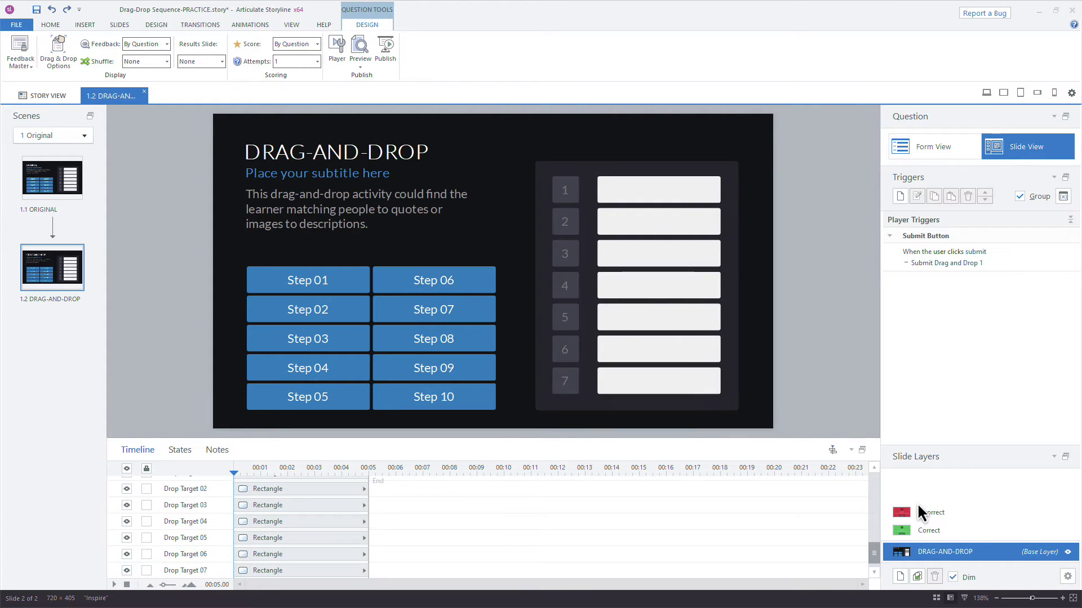
click(638, 228)
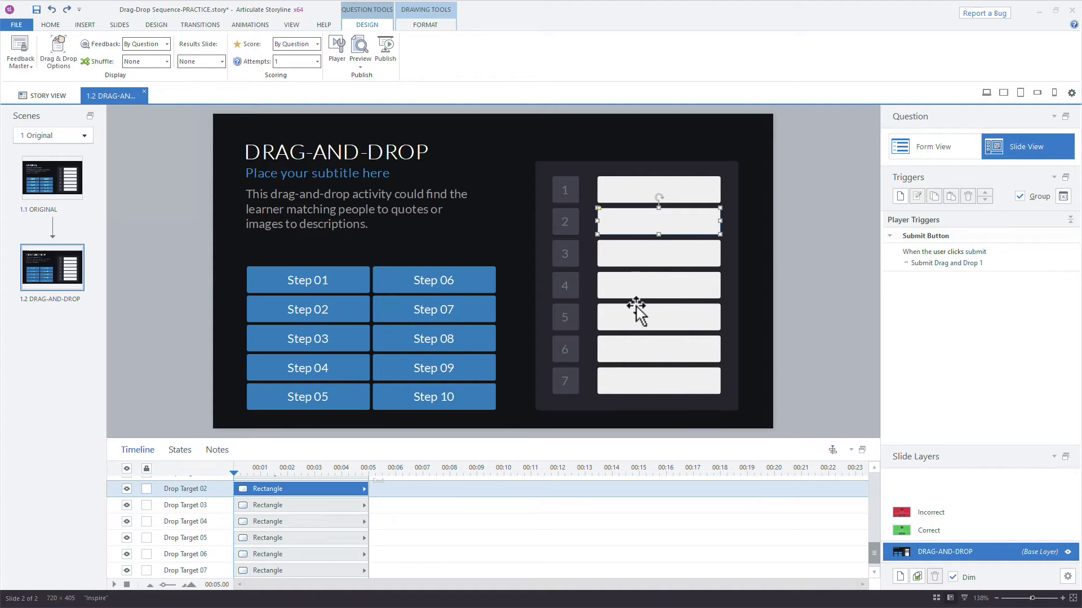
- Select drop targets 3 through 7 together, then clear the selection
shift+click(629, 253)
shift+click(631, 281)
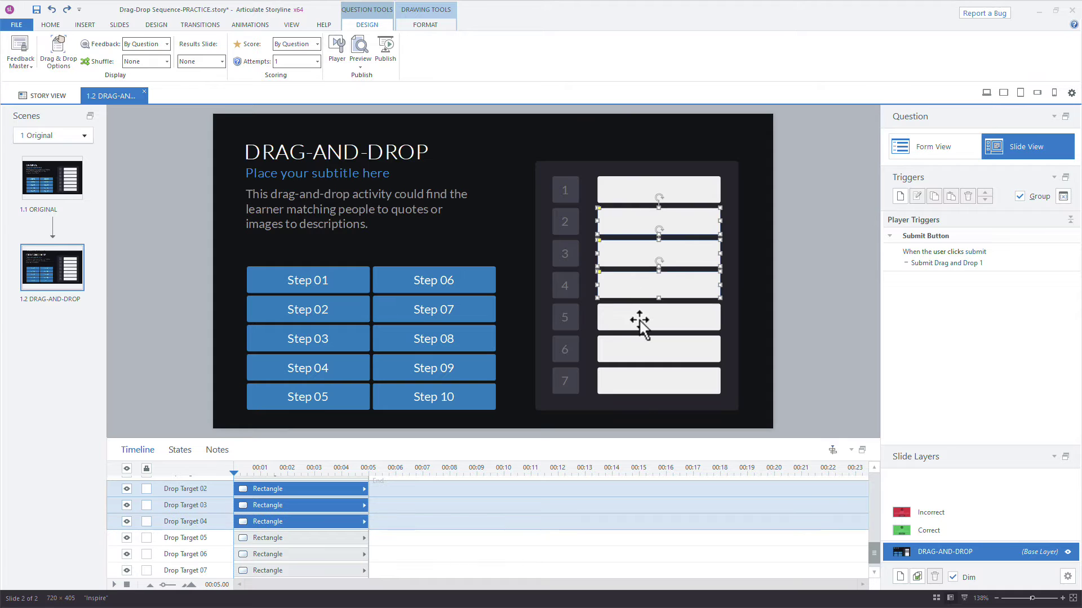
shift+click(640, 318)
shift+click(644, 352)
shift+click(642, 381)
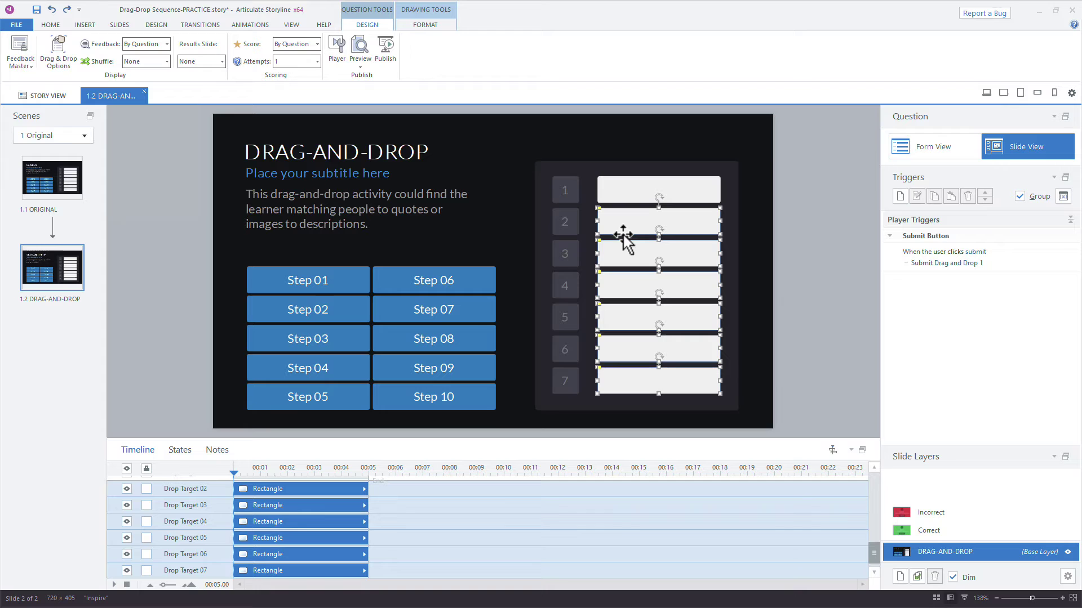
click(584, 228)
- Check number box 2's fill colour without changing it
click(577, 227)
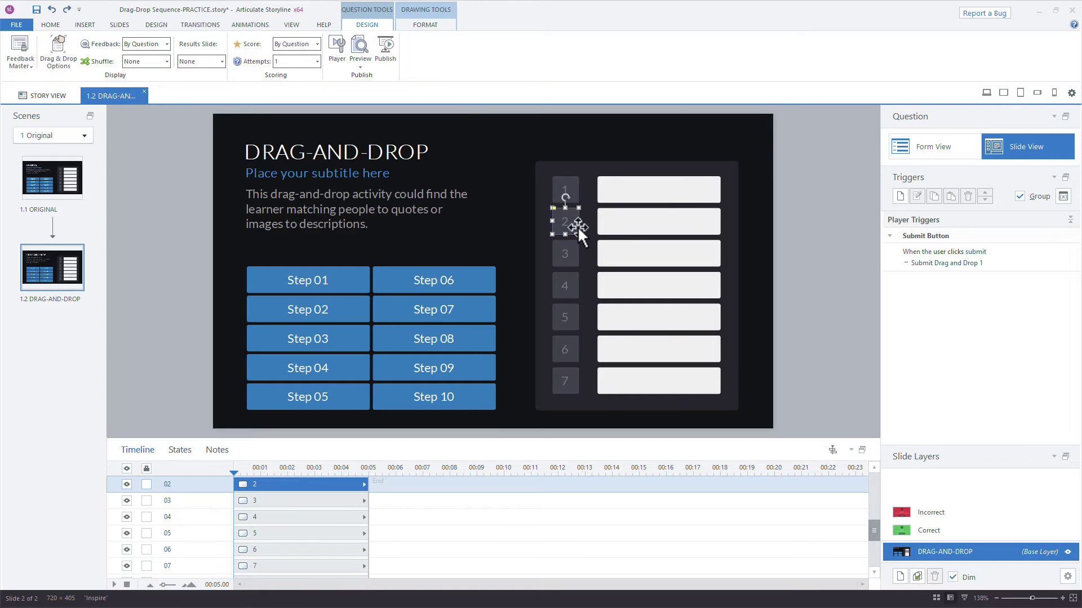
click(429, 26)
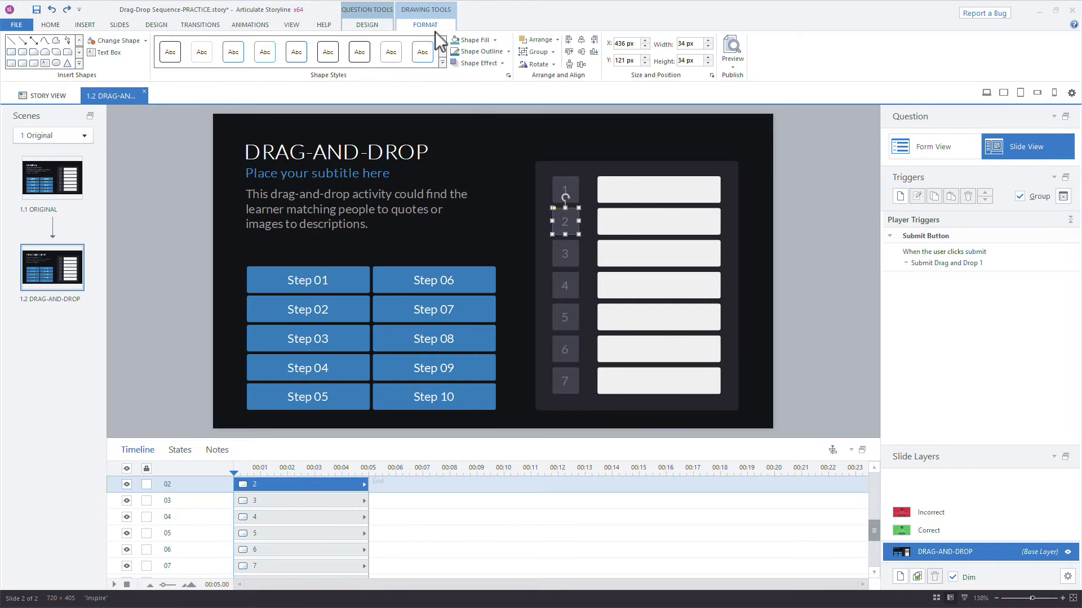
click(494, 41)
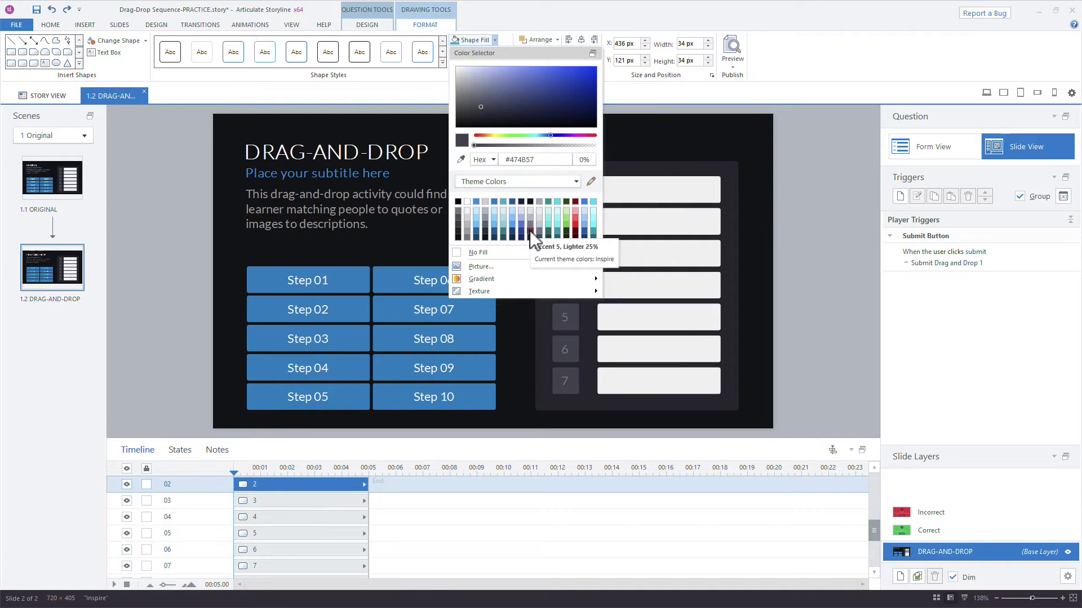
click(533, 14)
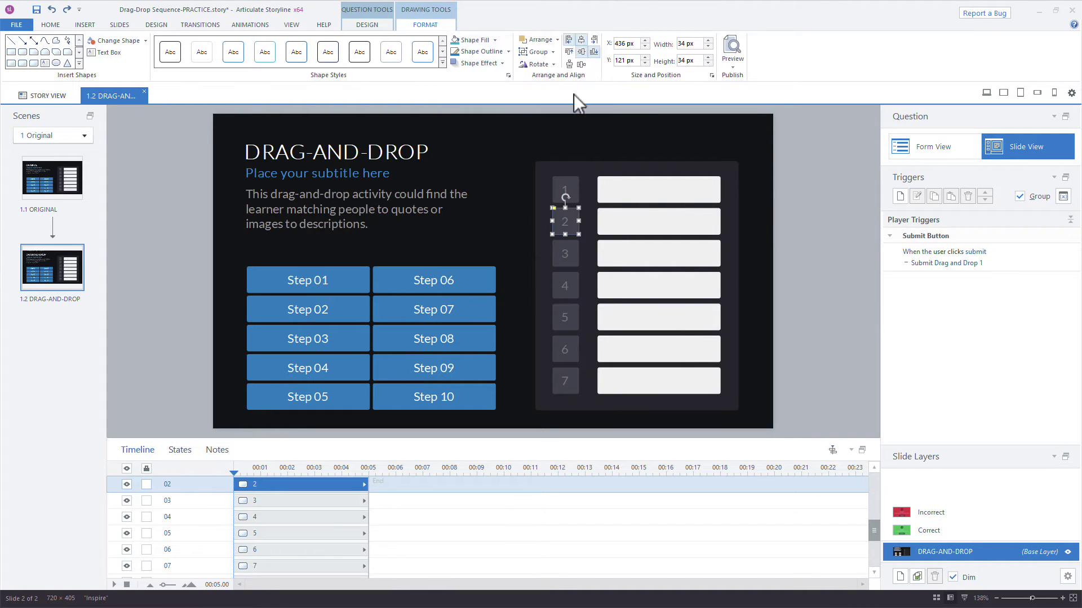
- Format-paint the dark fill onto drop targets 2 through 7, leaving target 1 light
click(49, 25)
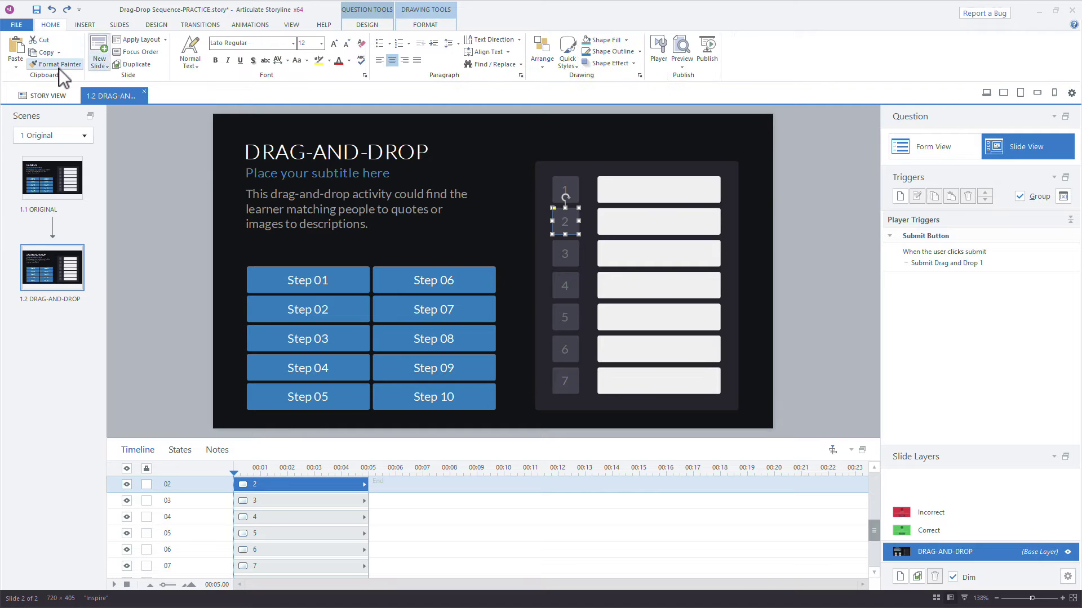
click(638, 228)
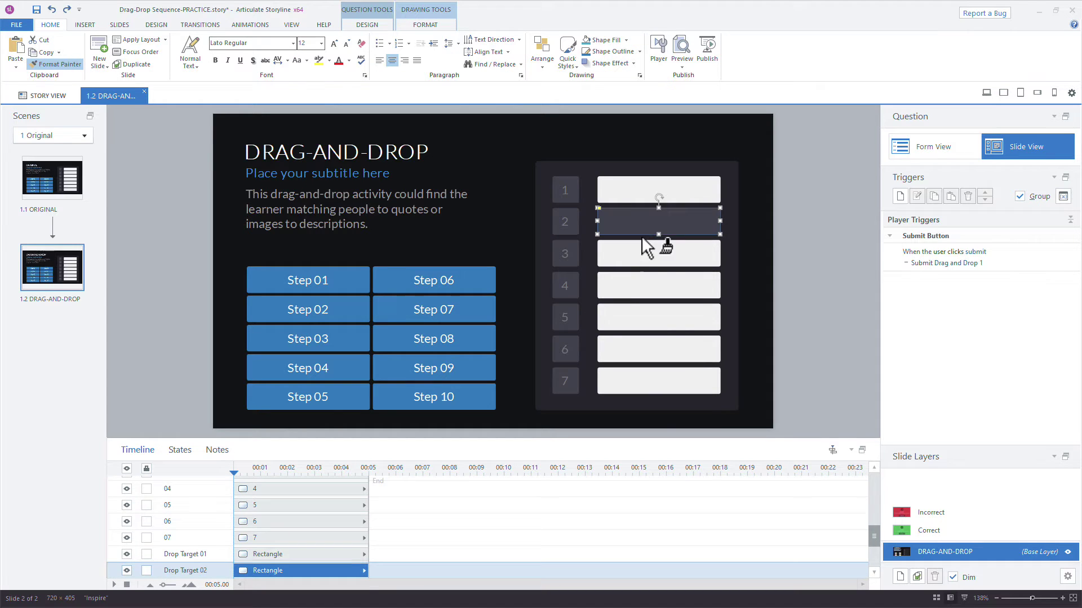
click(645, 254)
click(653, 285)
click(657, 317)
click(662, 344)
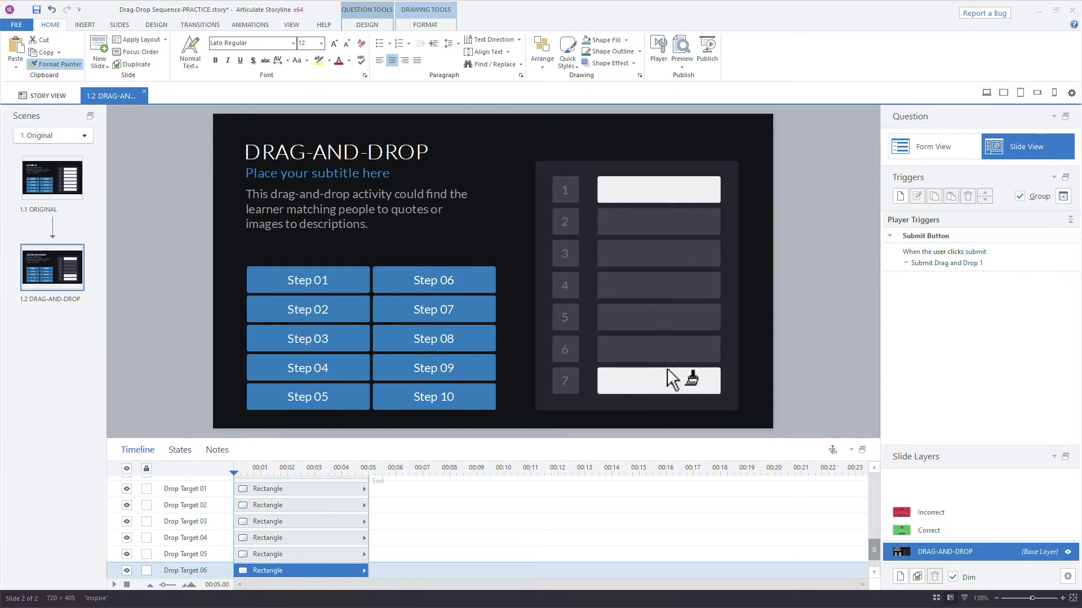
click(667, 376)
click(817, 361)
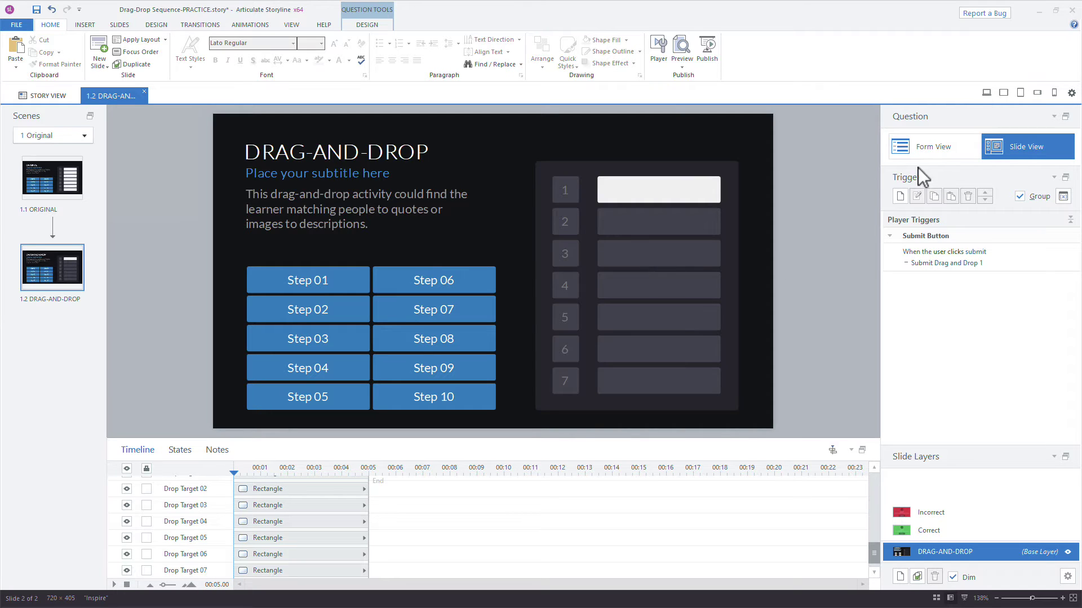
- In Form View, set the drop targets for Steps 02 and 03 to None
click(924, 153)
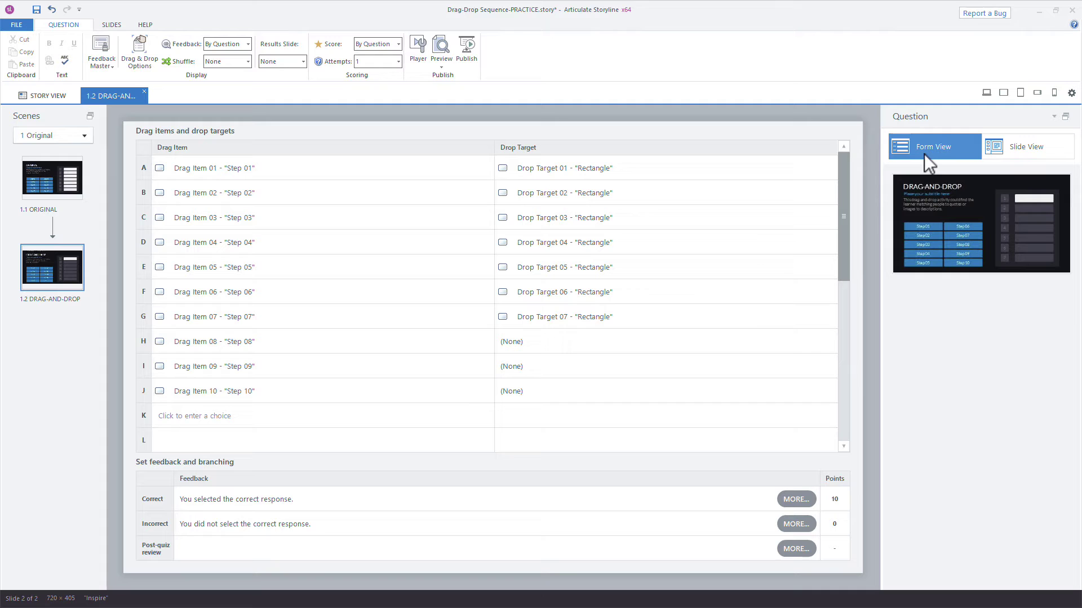
click(577, 197)
click(517, 451)
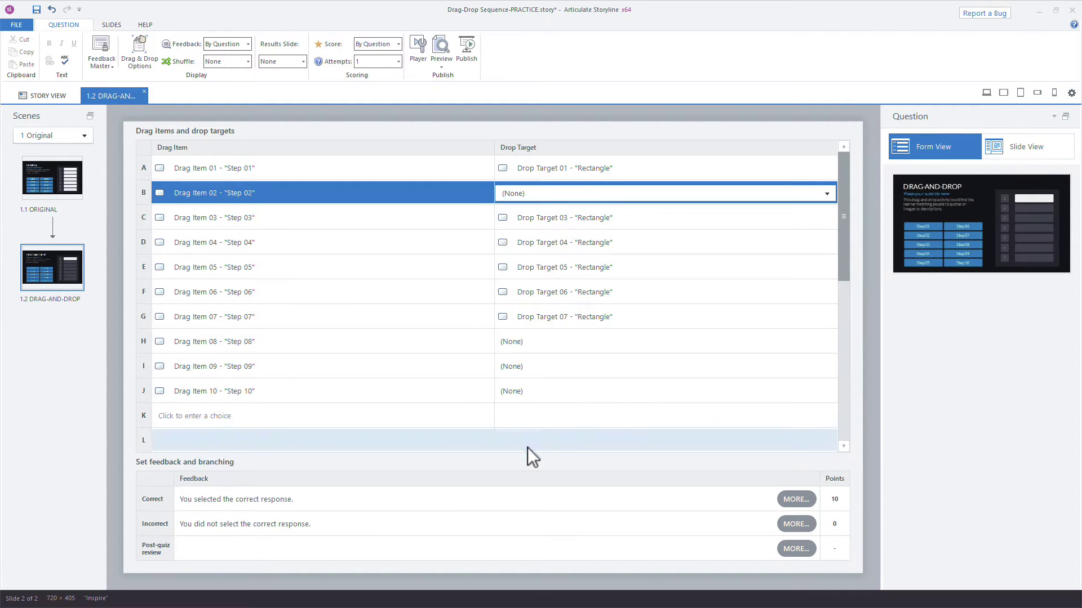
click(570, 215)
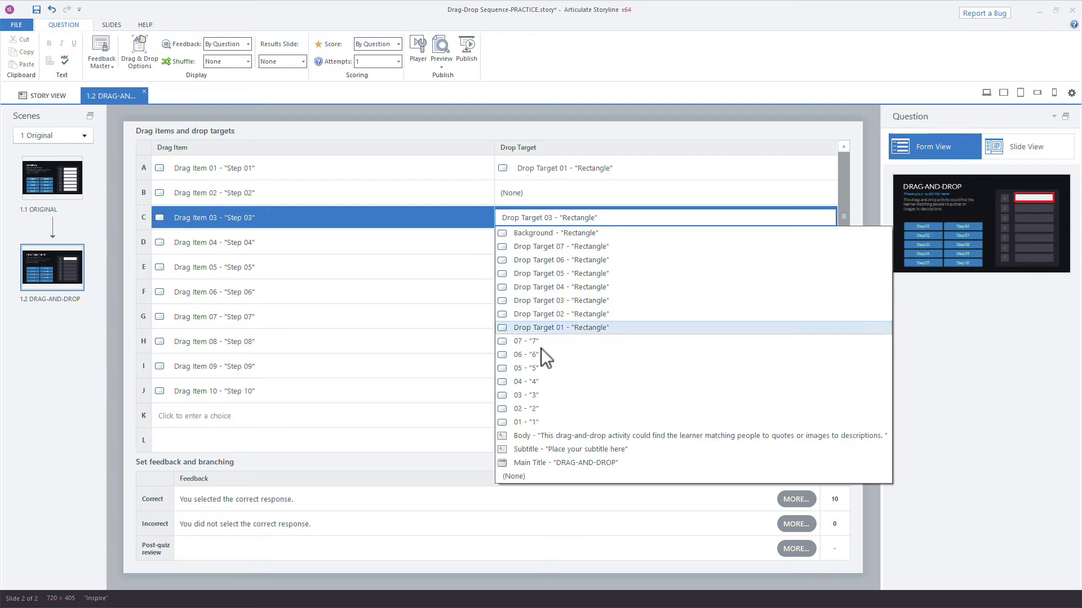
click(566, 226)
click(565, 233)
click(567, 221)
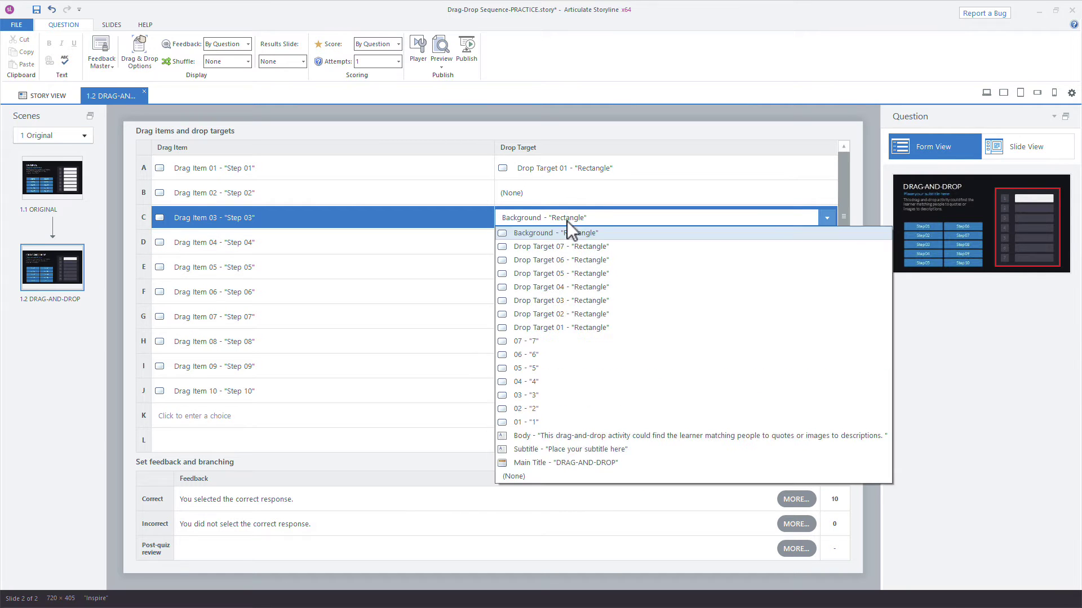
click(518, 477)
- Set Steps 04 through 07 to None too, leaving only Step 01 paired, and return to Slide View
click(552, 248)
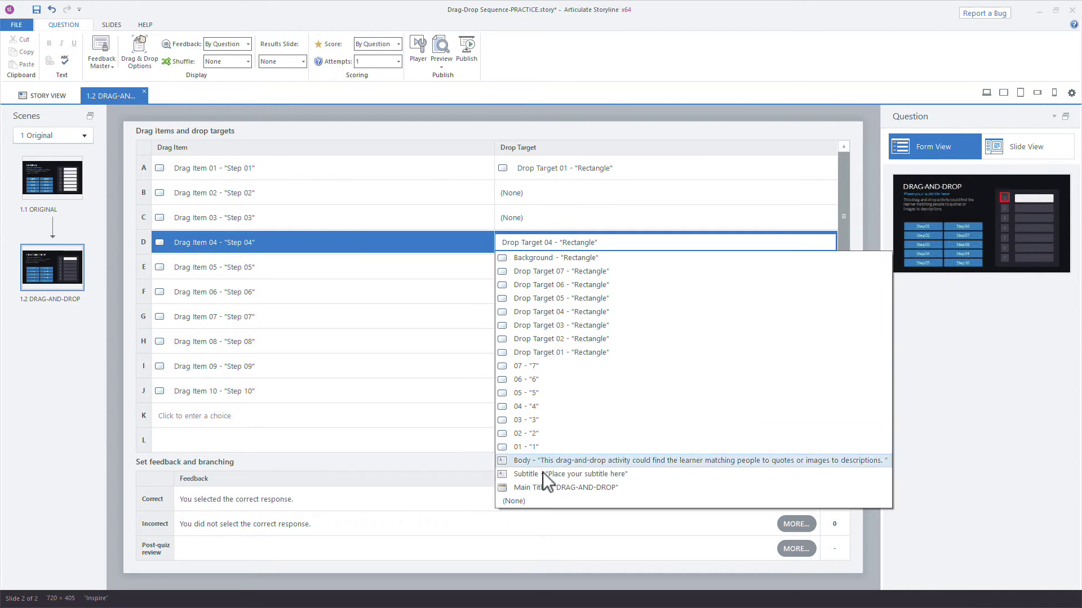
click(536, 500)
click(539, 263)
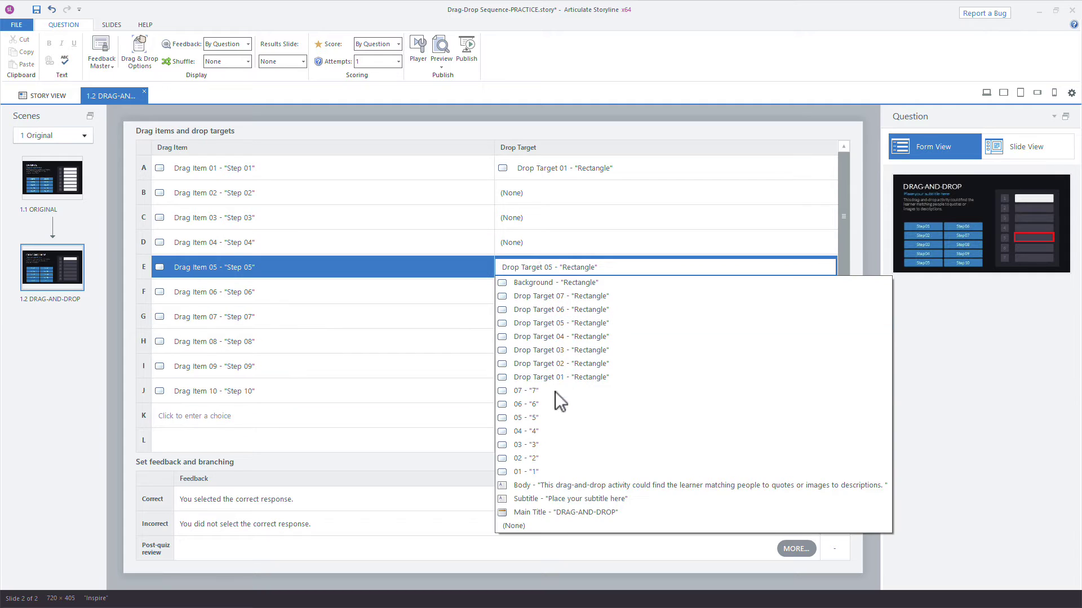
click(543, 529)
click(547, 290)
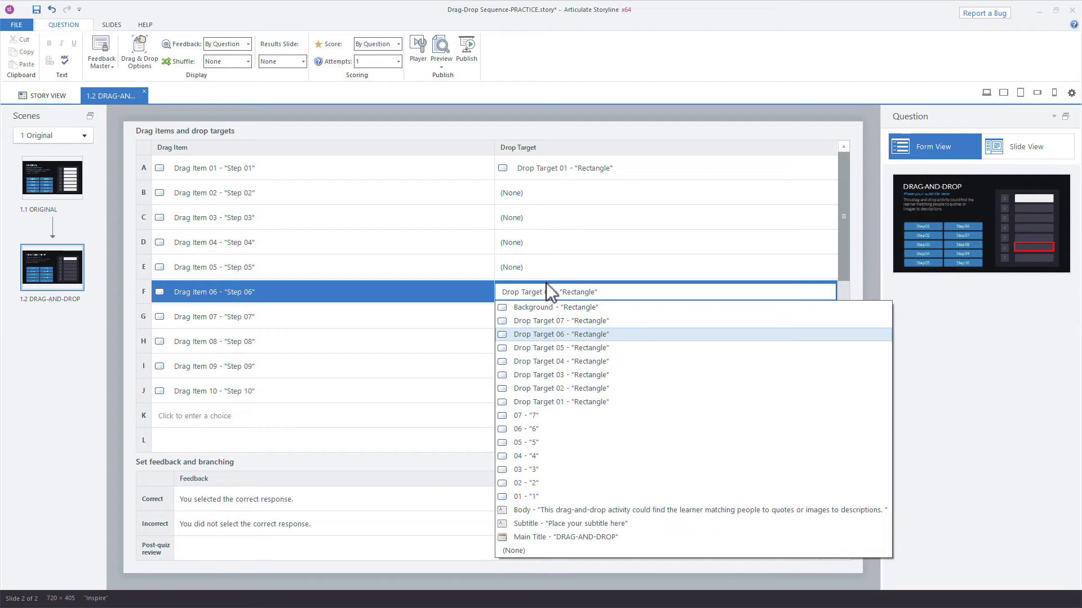
click(536, 553)
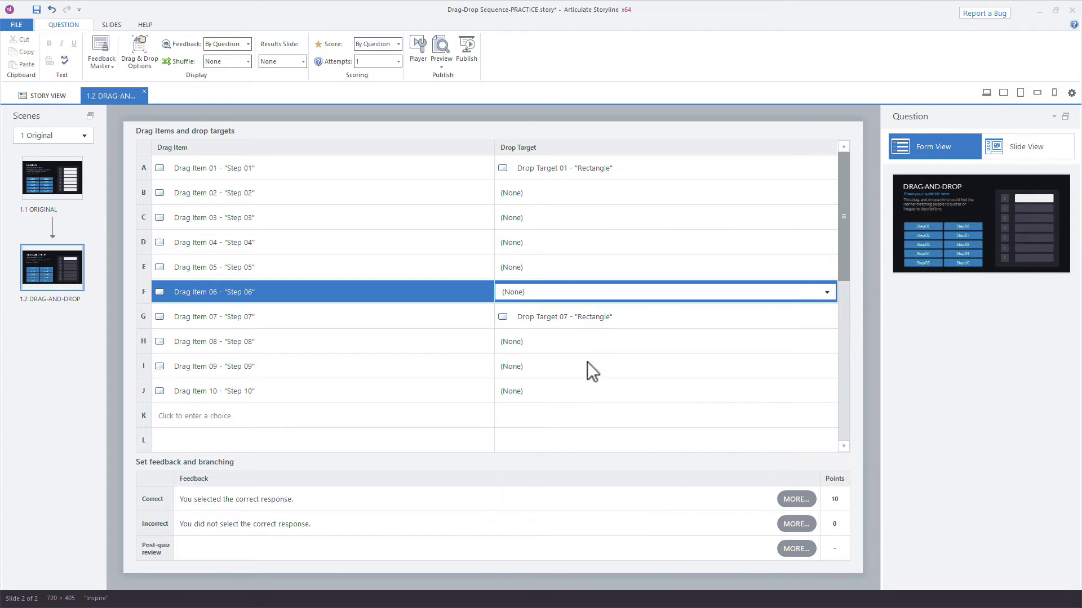
click(570, 322)
click(532, 573)
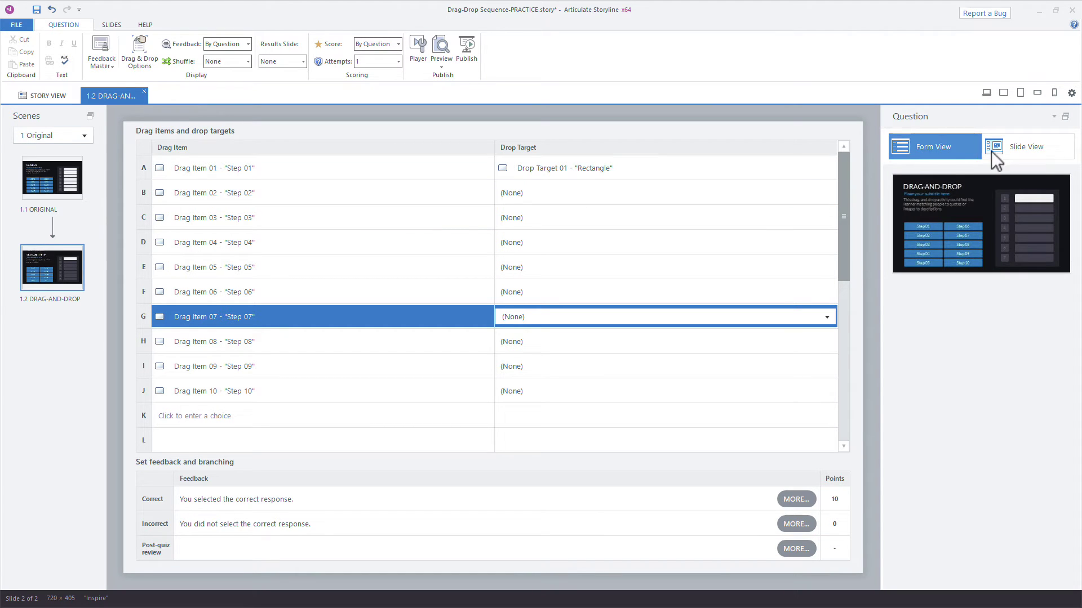
click(1006, 147)
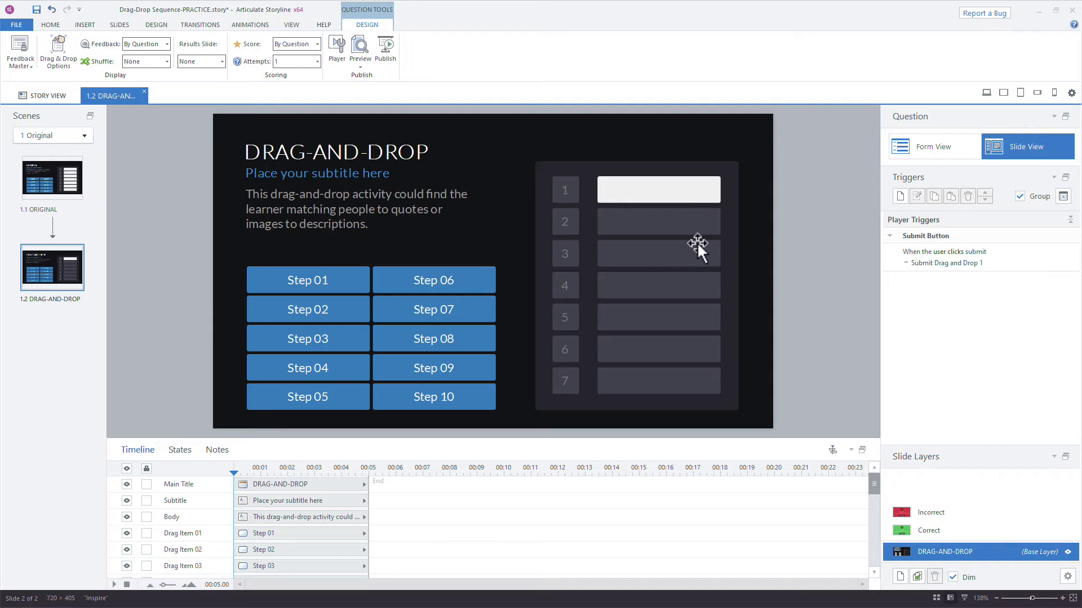
- Preview the slide, swap Step 06 for Step 01 in slot 1, submit, and confirm it's Correct
click(984, 95)
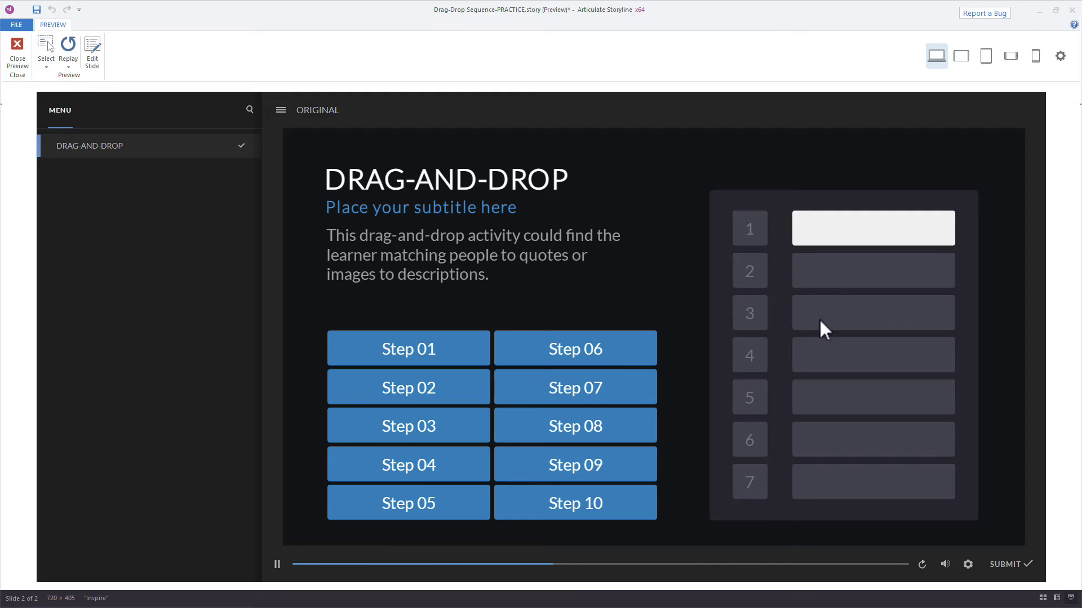
drag(555, 367, 797, 246)
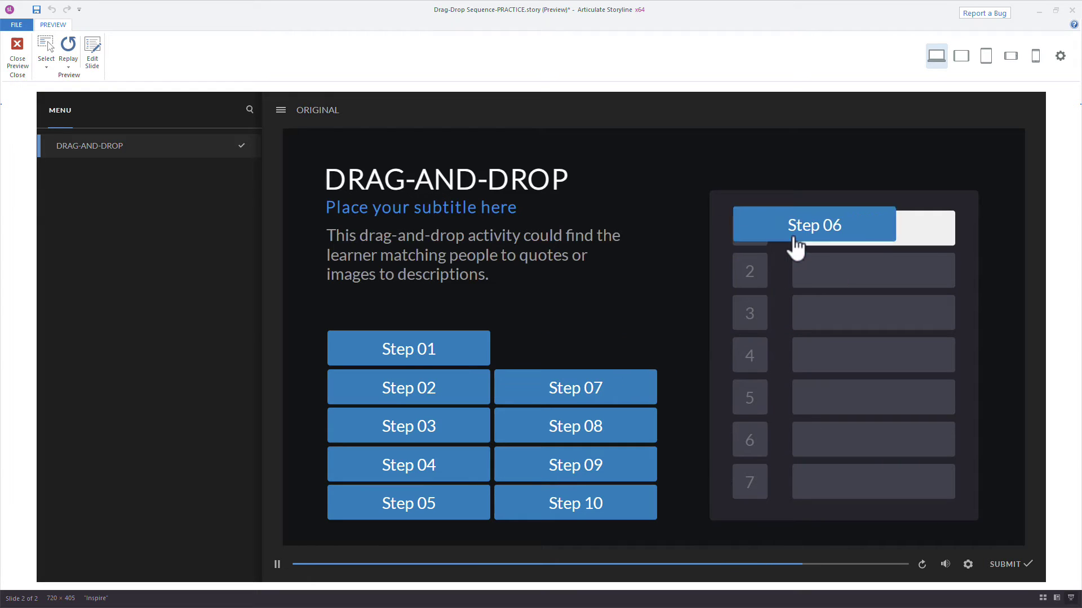
drag(428, 352, 952, 254)
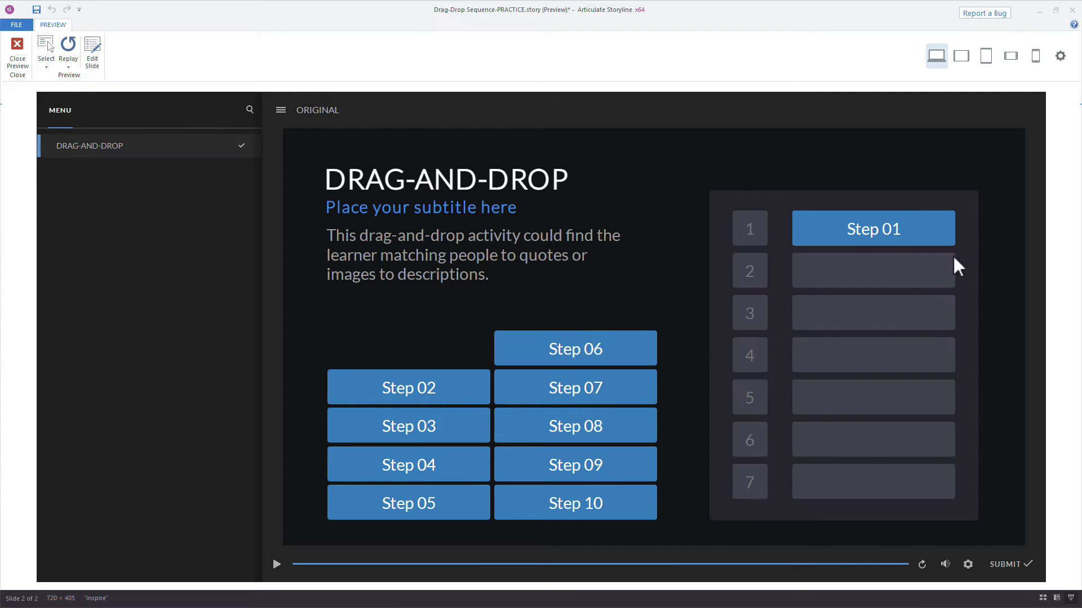
click(1007, 564)
click(658, 485)
key(ctrl+w)
- Show the Incorrect feedback layer and select its heading text
click(955, 514)
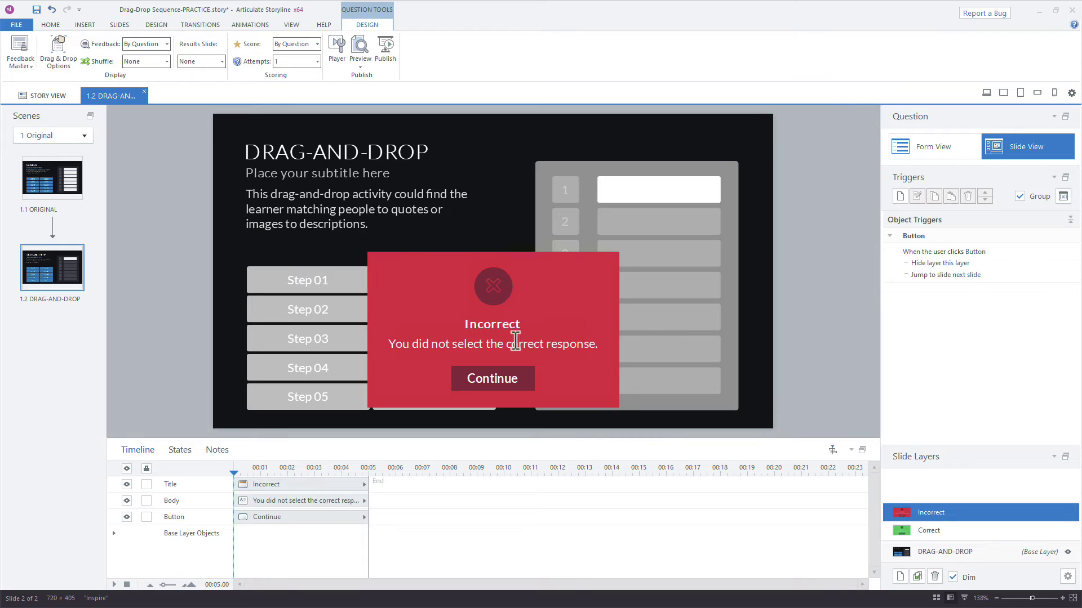
click(493, 322)
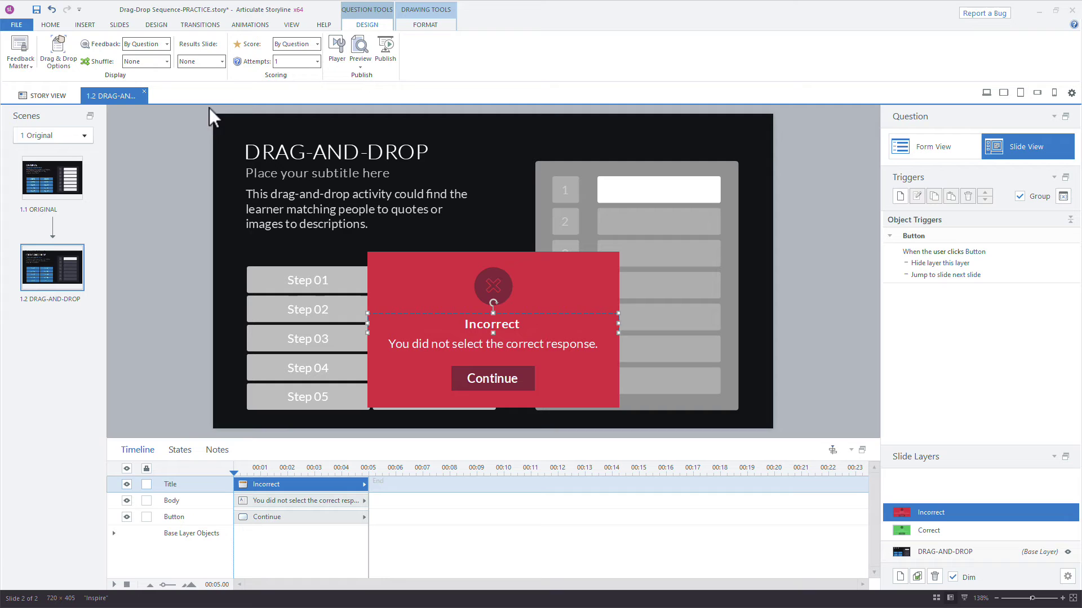
- Allow 2 attempts and rename the new 'Dooood! Really?' layer to 'Try Again'
click(294, 61)
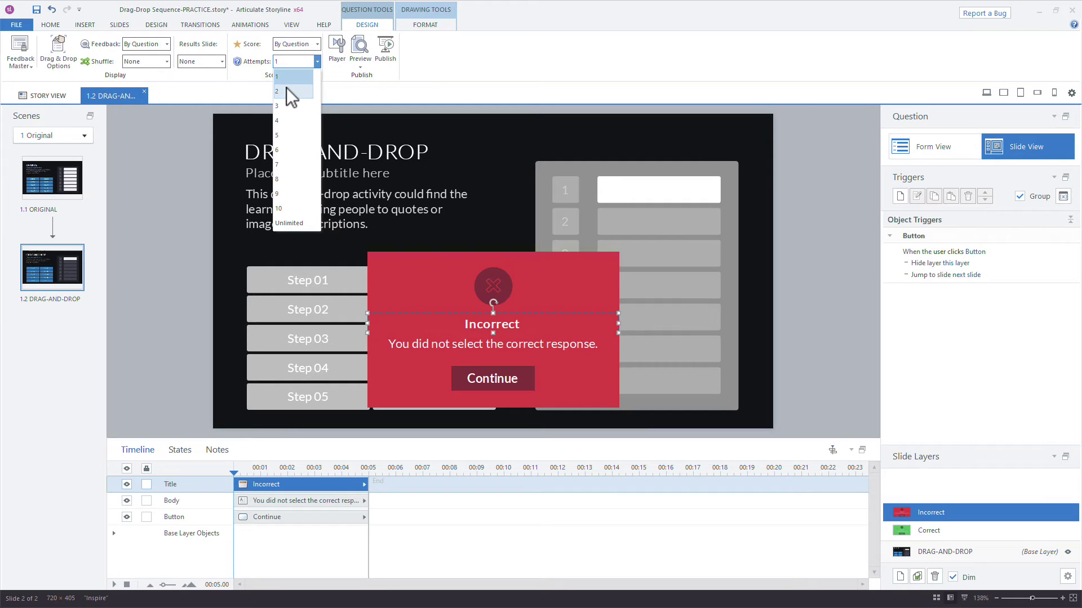
click(286, 89)
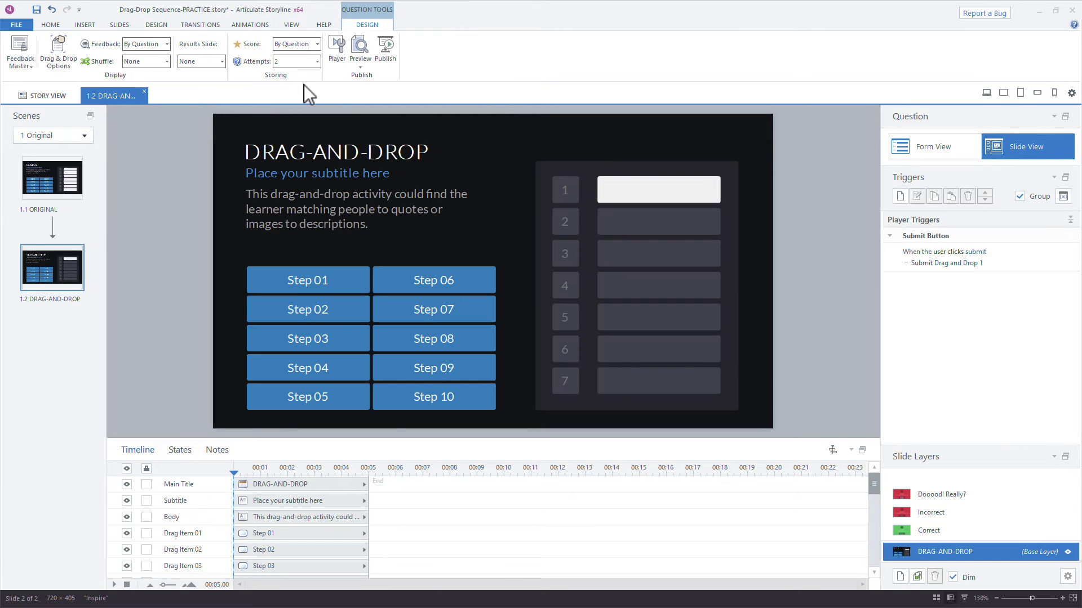
click(971, 498)
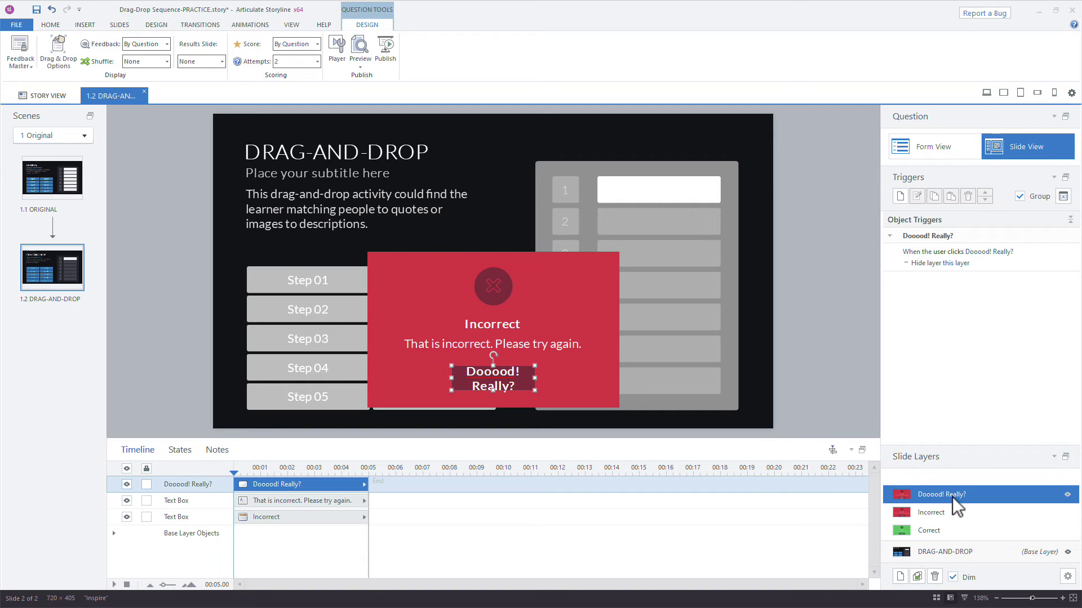
double_click(952, 496)
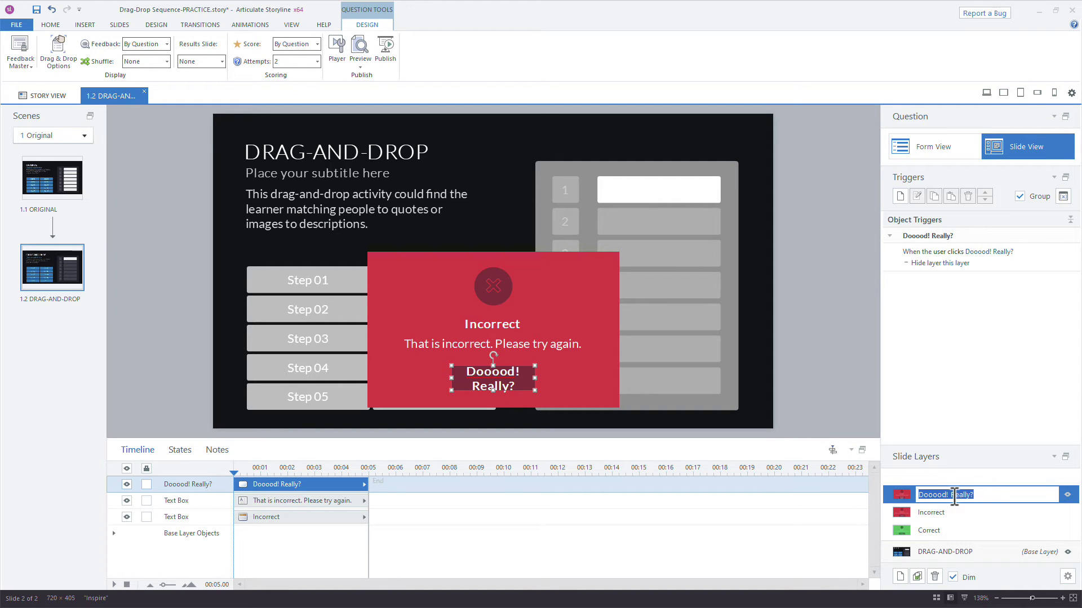
text(Try Again)
key(Return)
- Change that layer's button text to 'Try Again', then show the Incorrect layer
triple_click(517, 382)
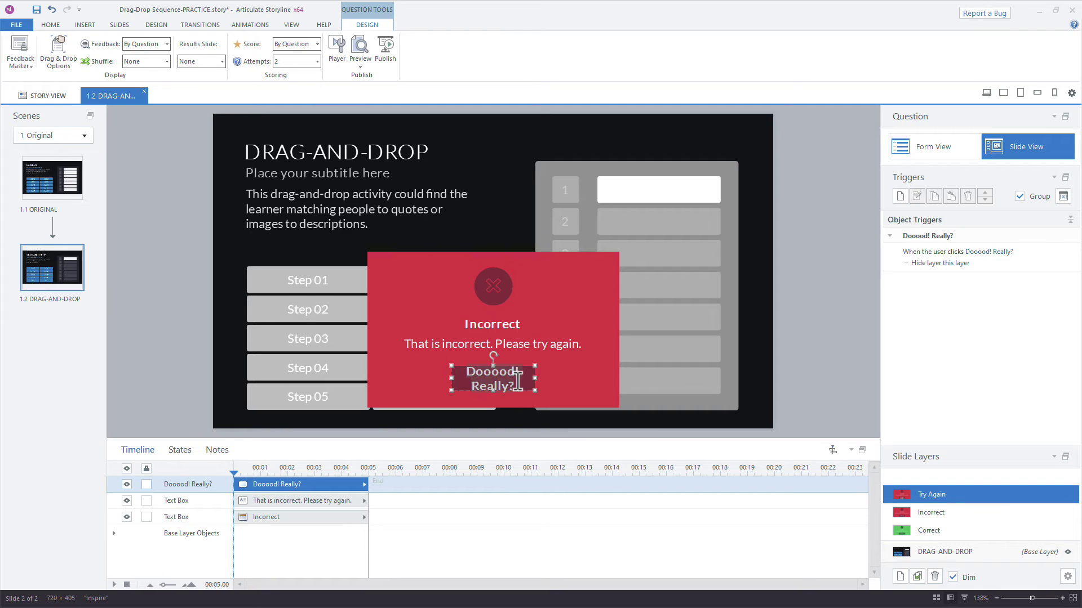
text(Try Again)
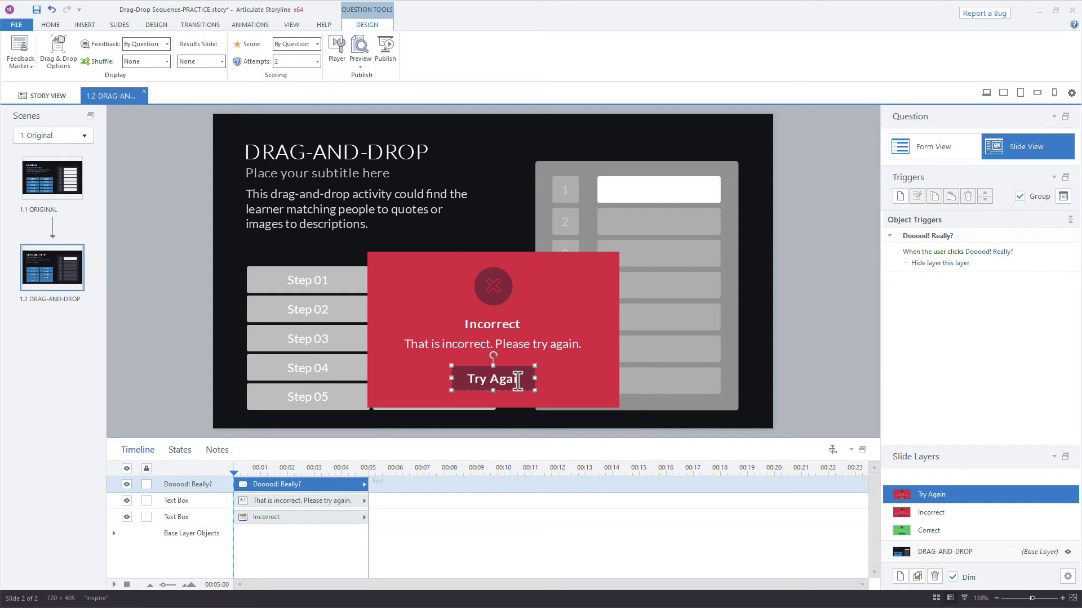
click(550, 383)
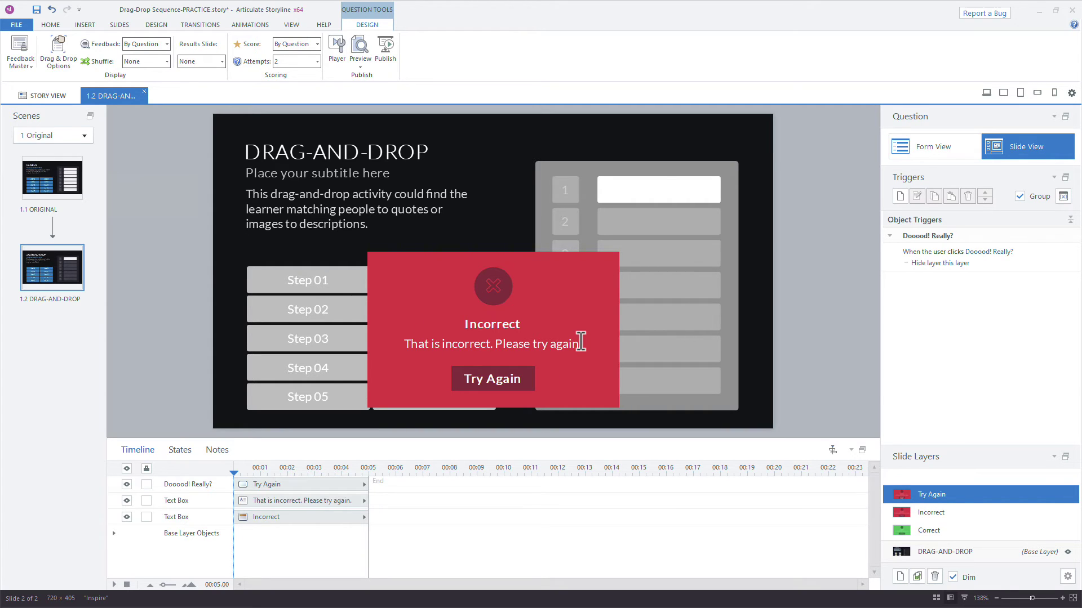
click(955, 516)
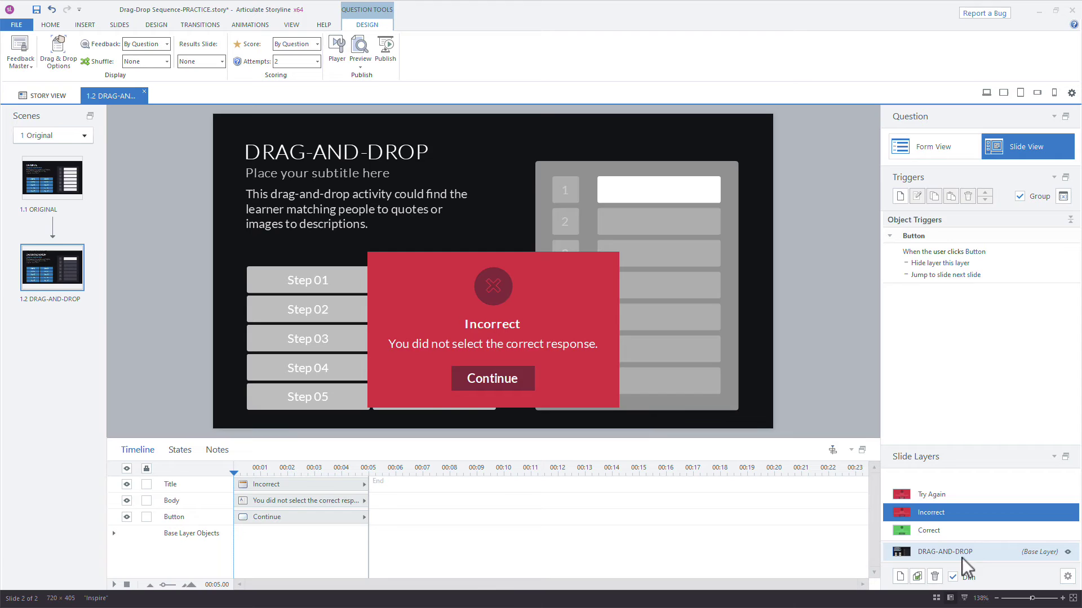
- On the base layer, retitle slide 1.2 as '01 - DRAG-AND-DROP'
click(983, 553)
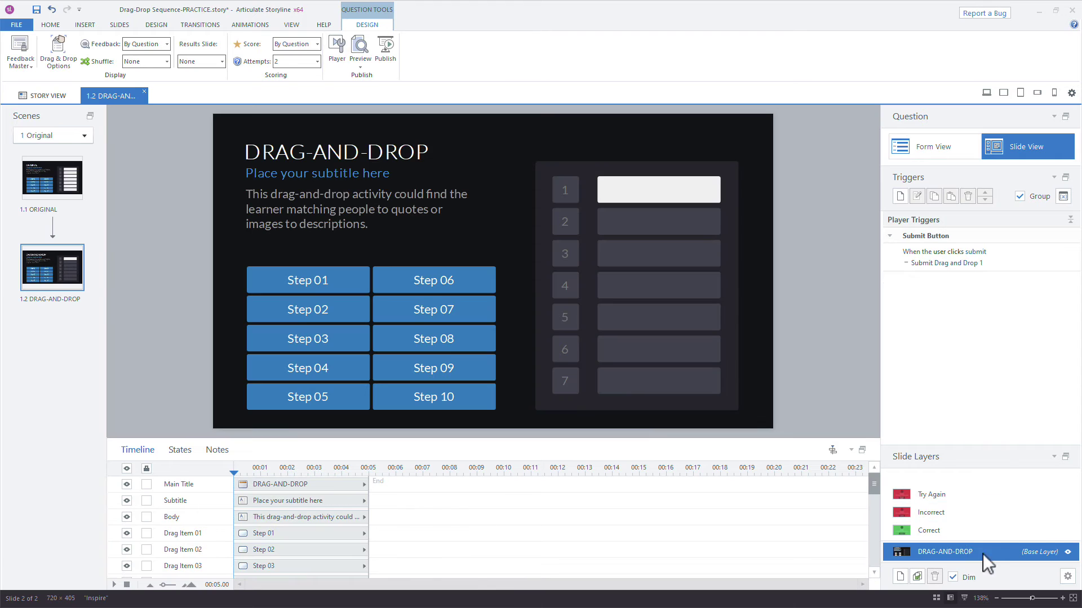
click(248, 151)
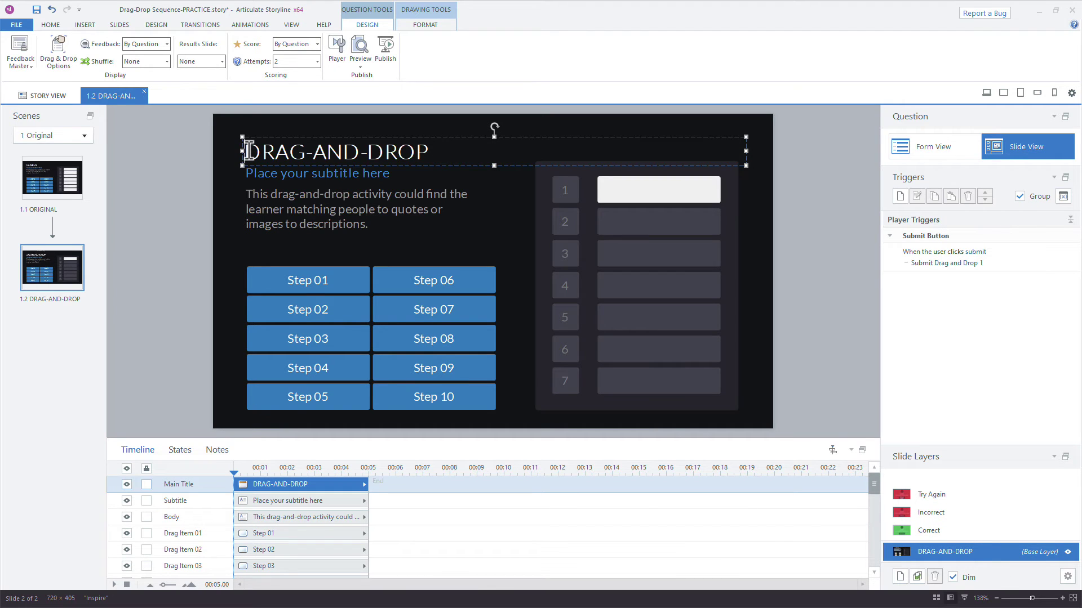
text(01 -)
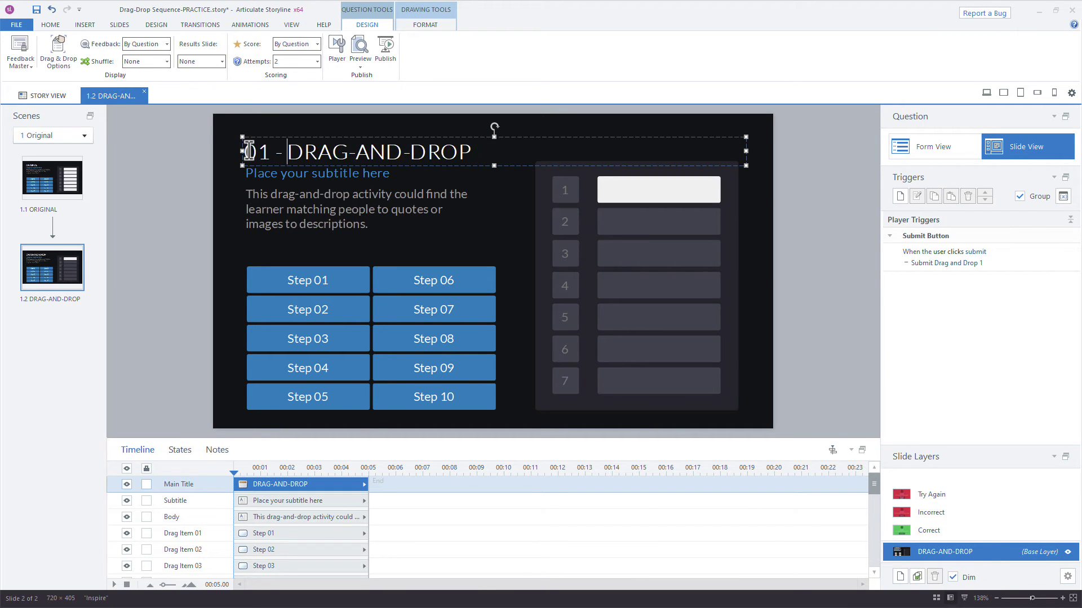
click(158, 233)
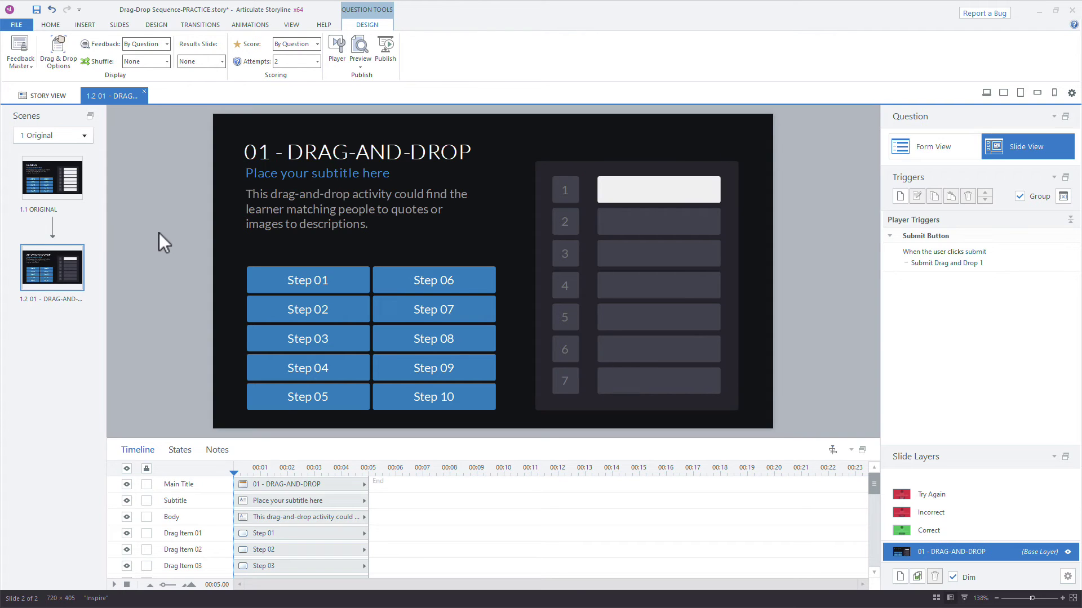
- Duplicate slide 1.2 and retitle the copy '02 - DRAG-AND-DROP'
right_click(58, 267)
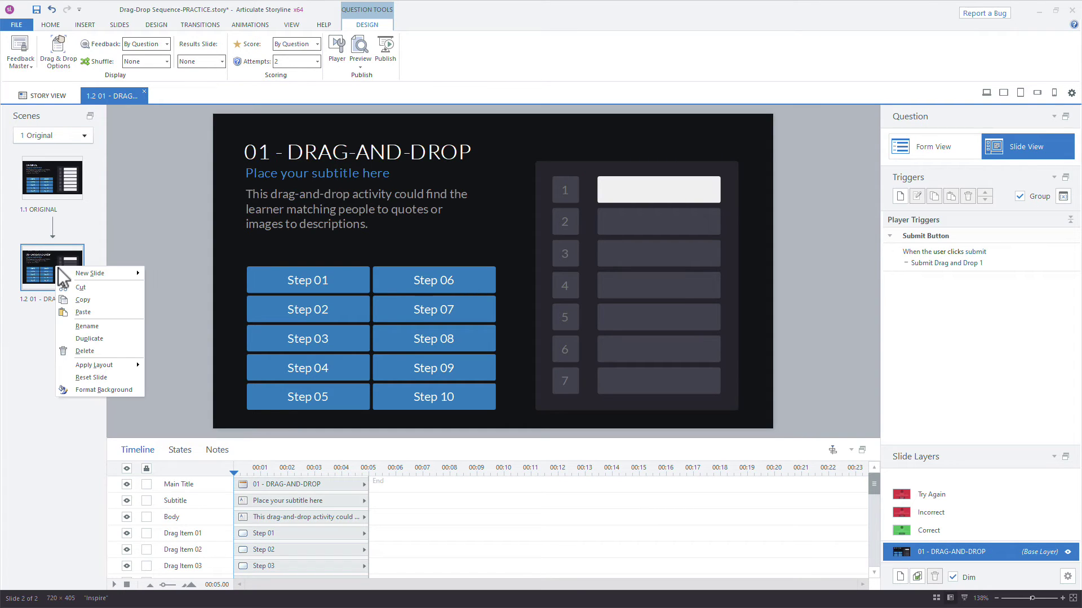
click(121, 338)
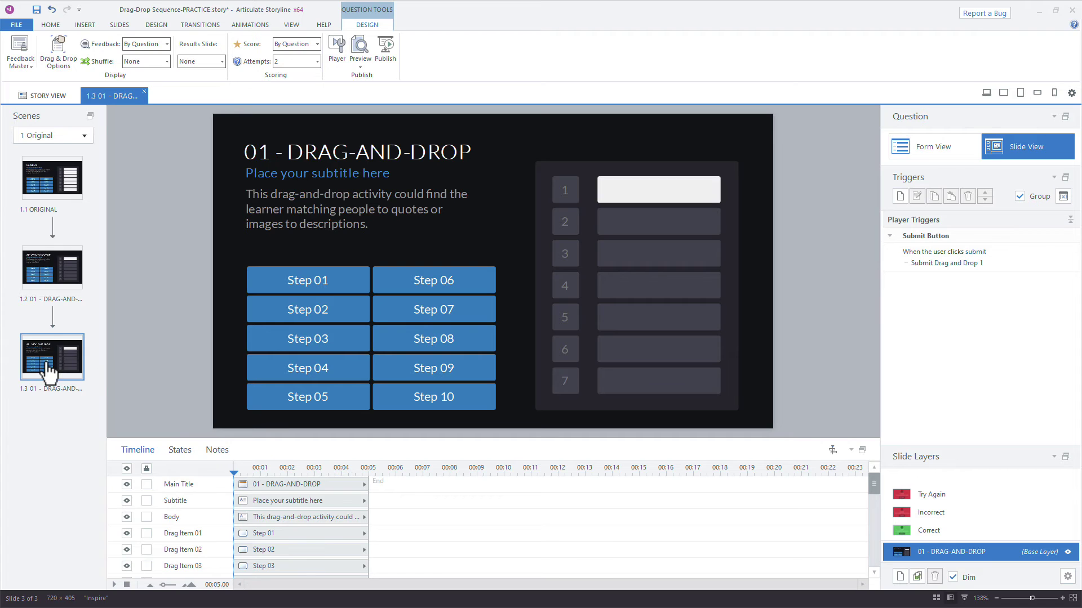
click(267, 152)
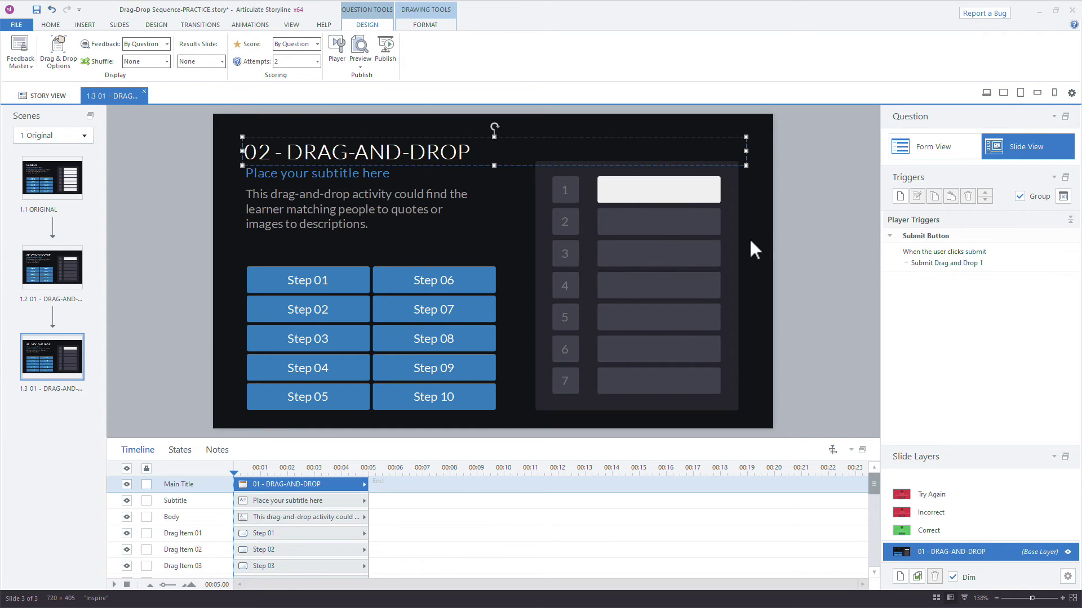
text(2)
click(784, 232)
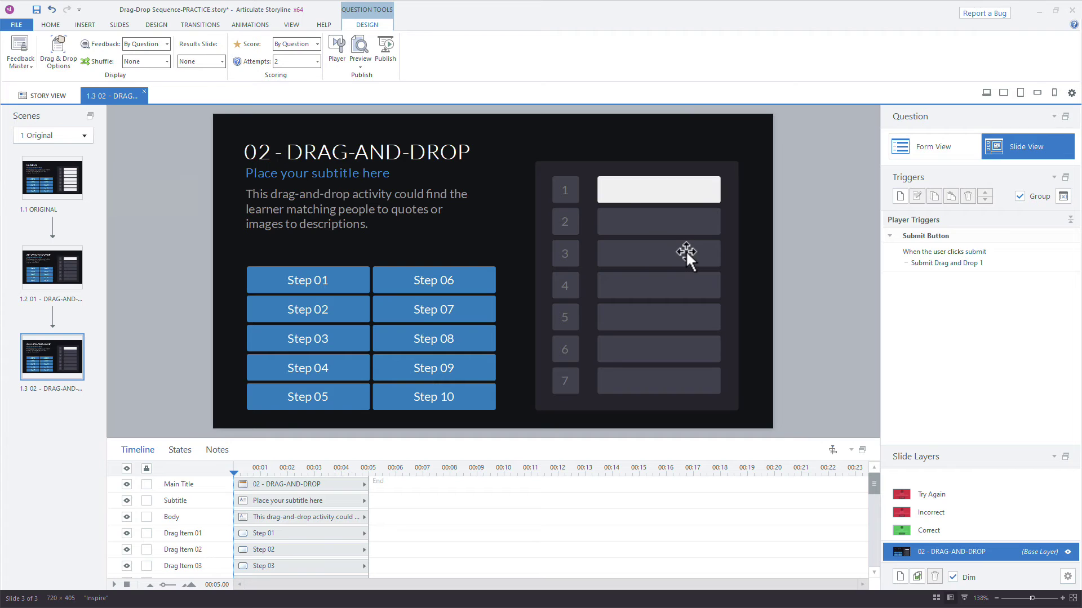
click(621, 193)
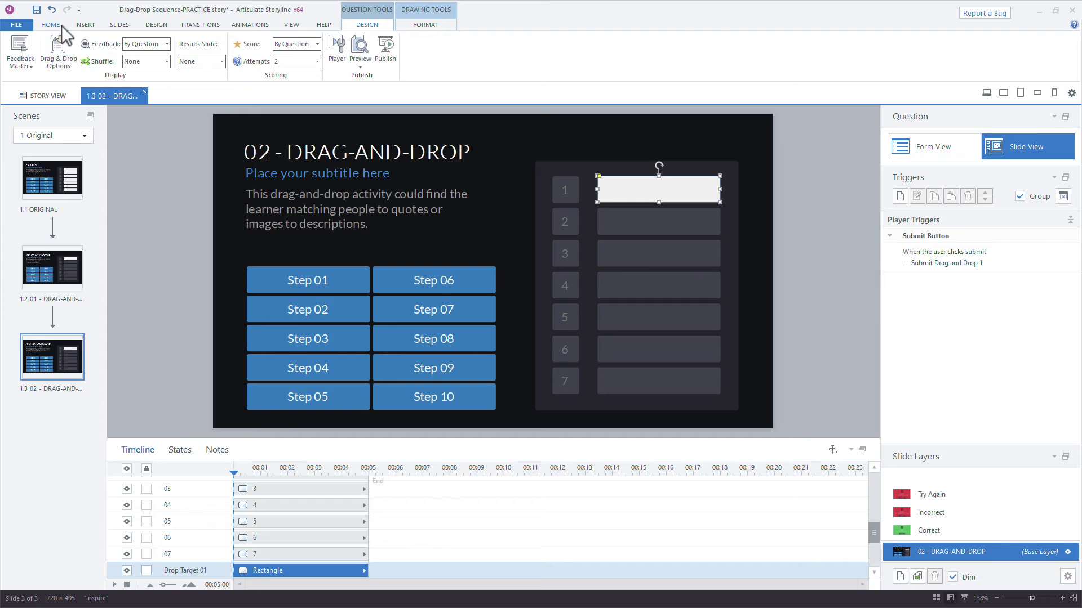
- Copy drop target 1's light formatting onto drop target 2
click(50, 25)
click(58, 63)
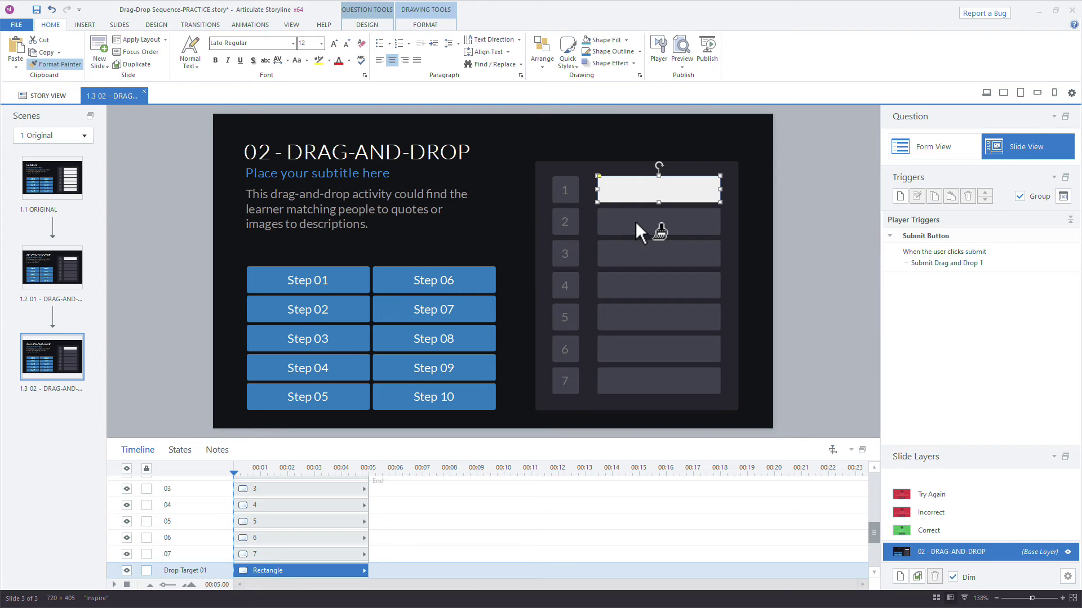
click(635, 221)
click(836, 241)
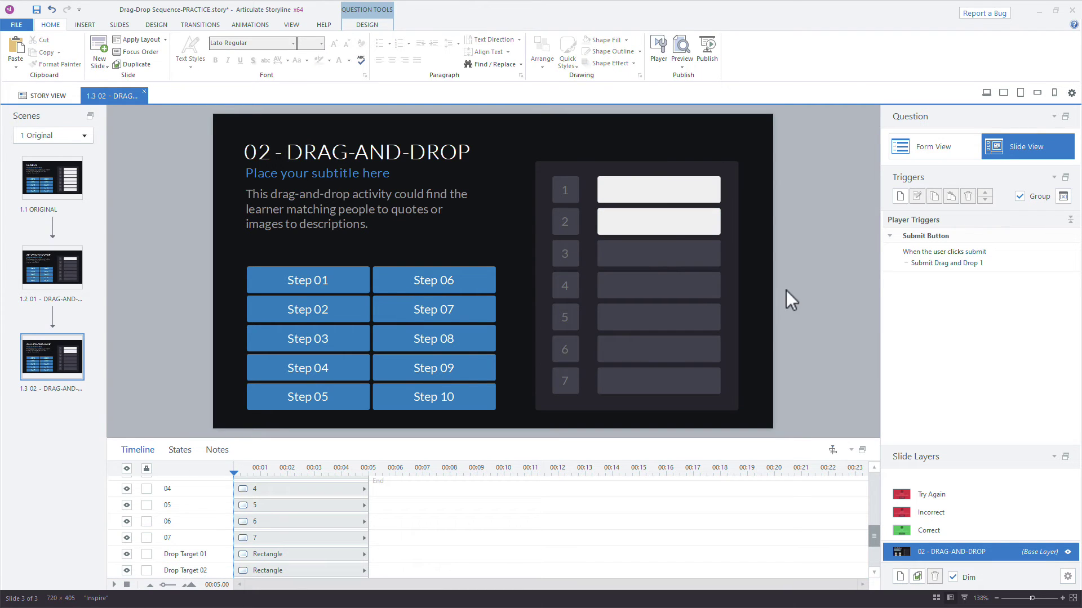
click(668, 197)
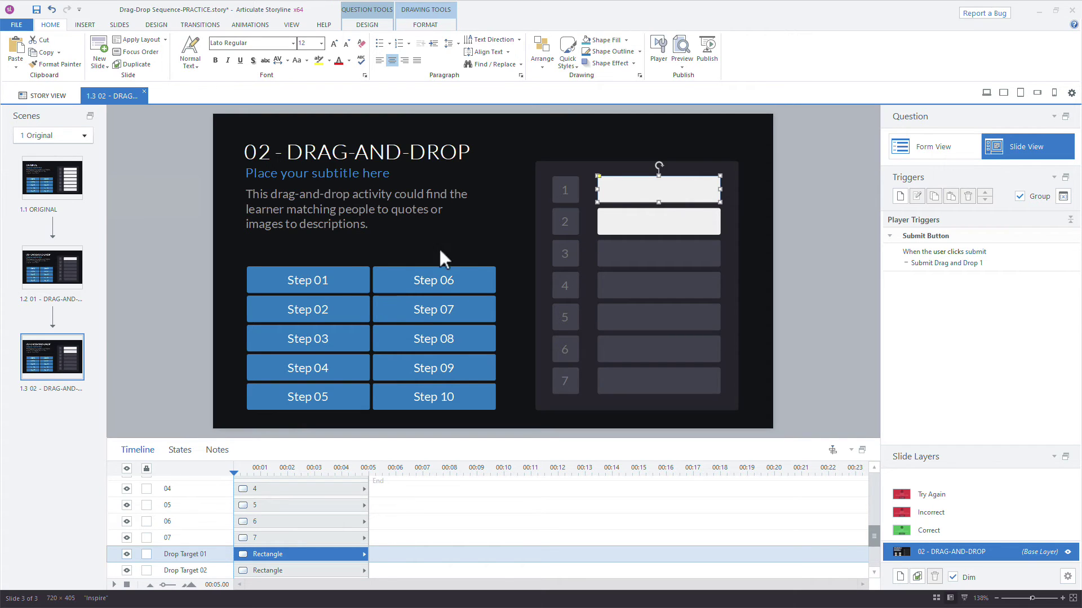
- Style drop target 1 like the blue Step 01 tile and label it 'Step 01'
click(332, 268)
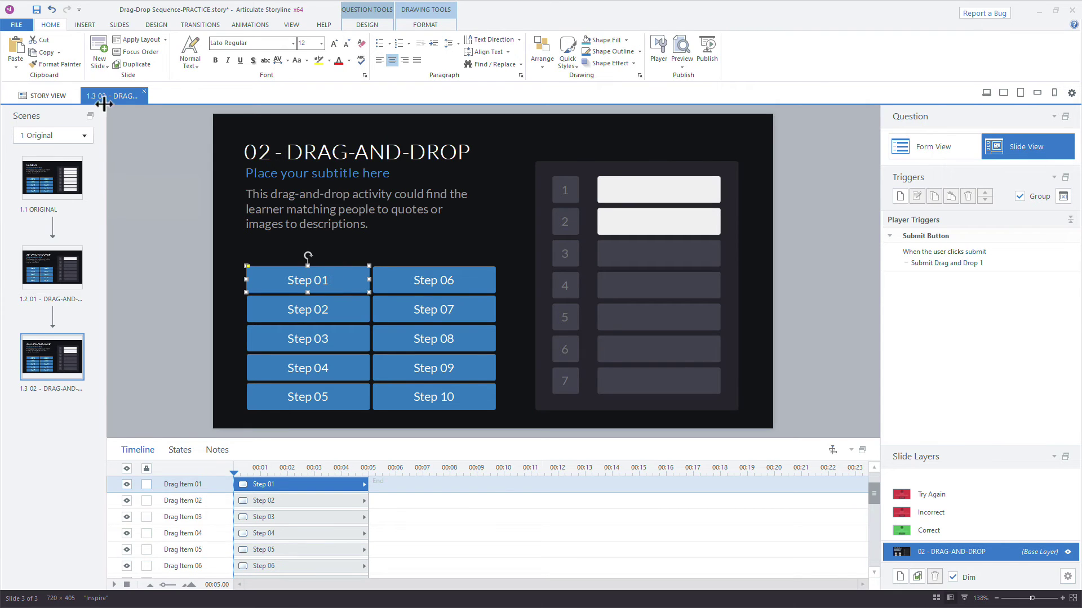
click(69, 64)
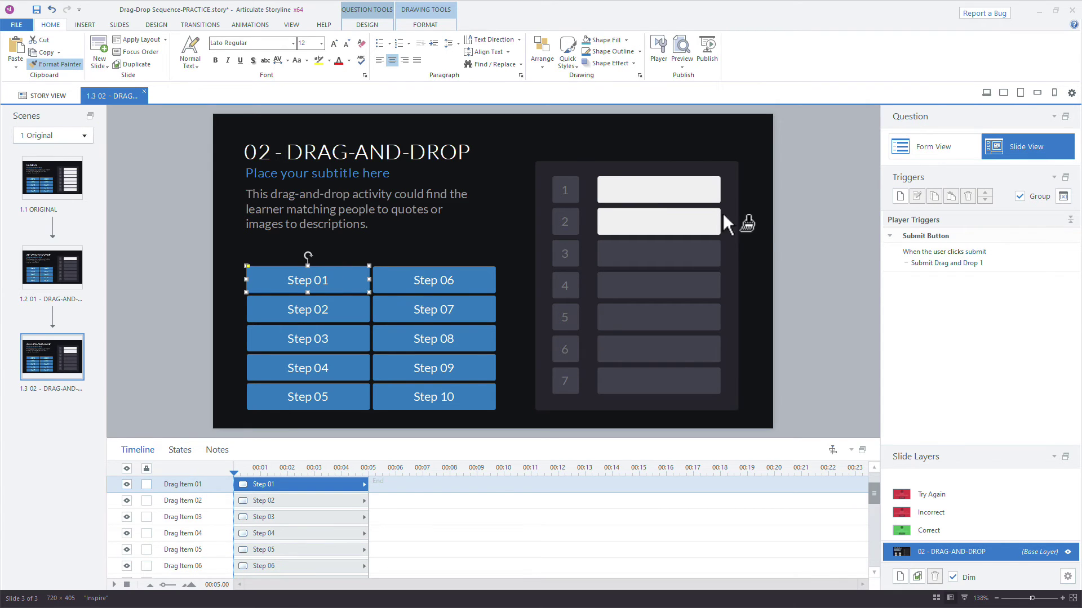
click(664, 191)
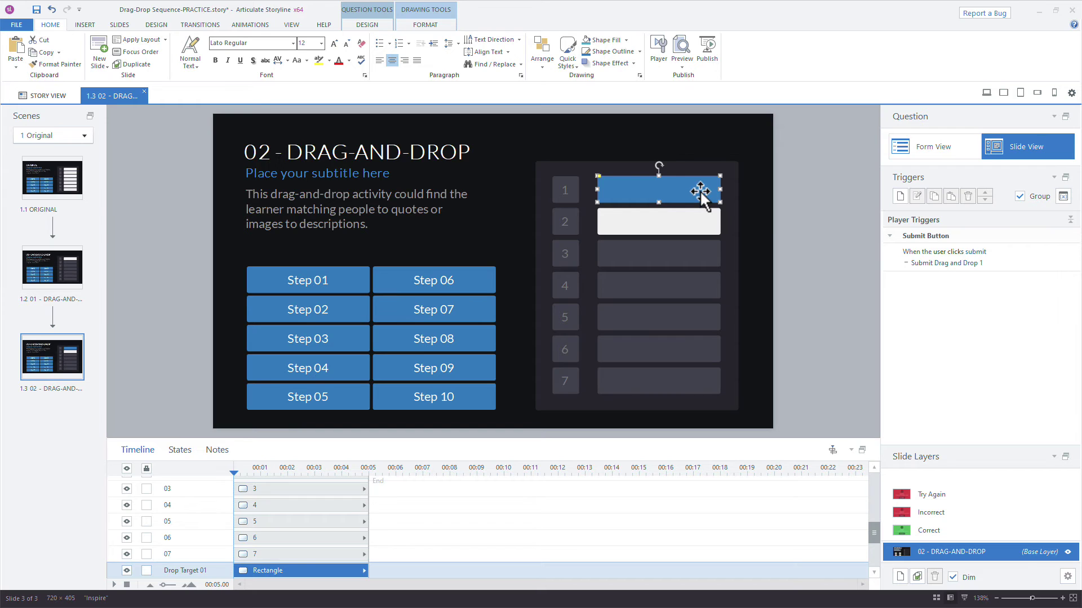
text(Step 01)
click(785, 206)
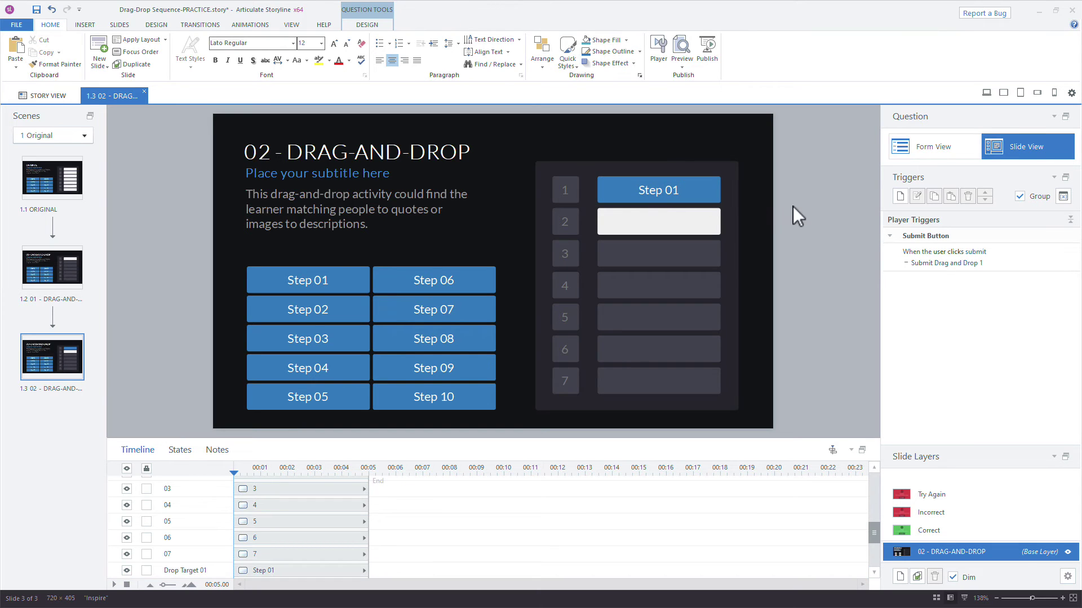
click(330, 267)
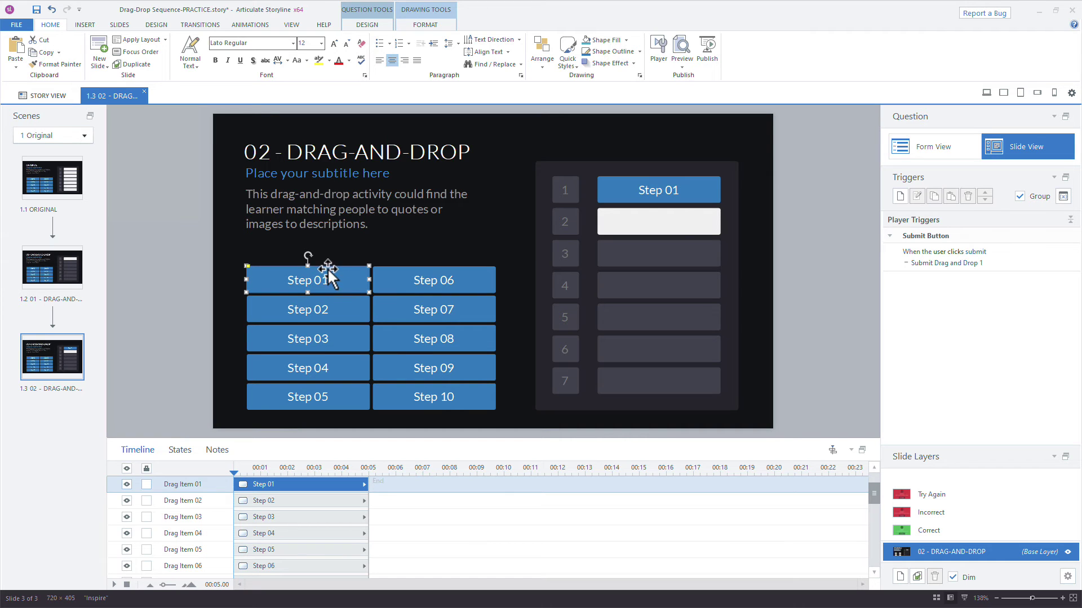
- Give the Step 01 drag tile an 80% fill transparency in Format Shape
right_click(328, 270)
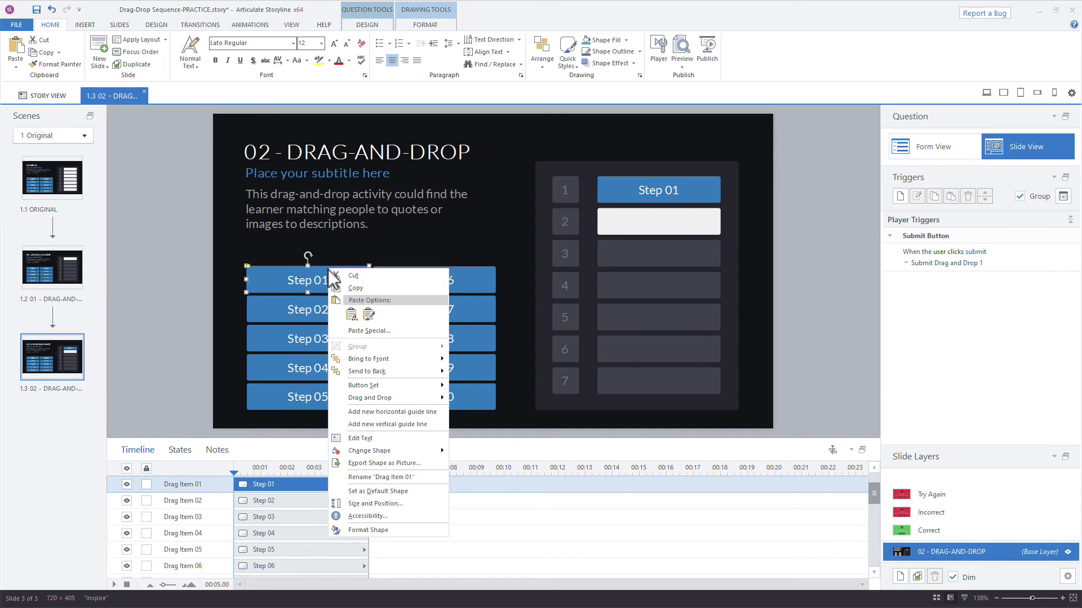
click(363, 530)
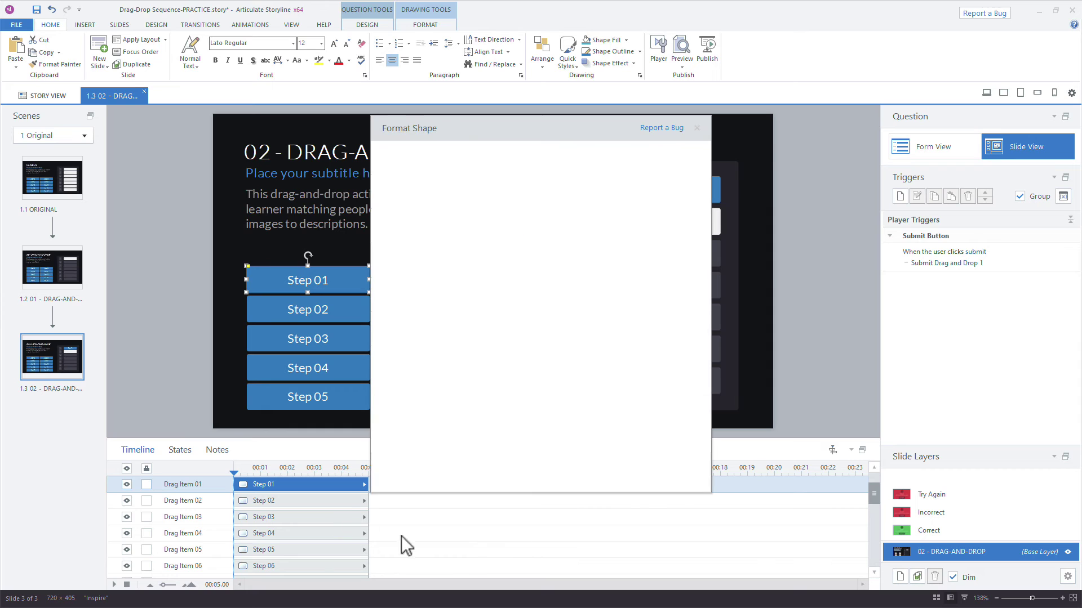
click(647, 299)
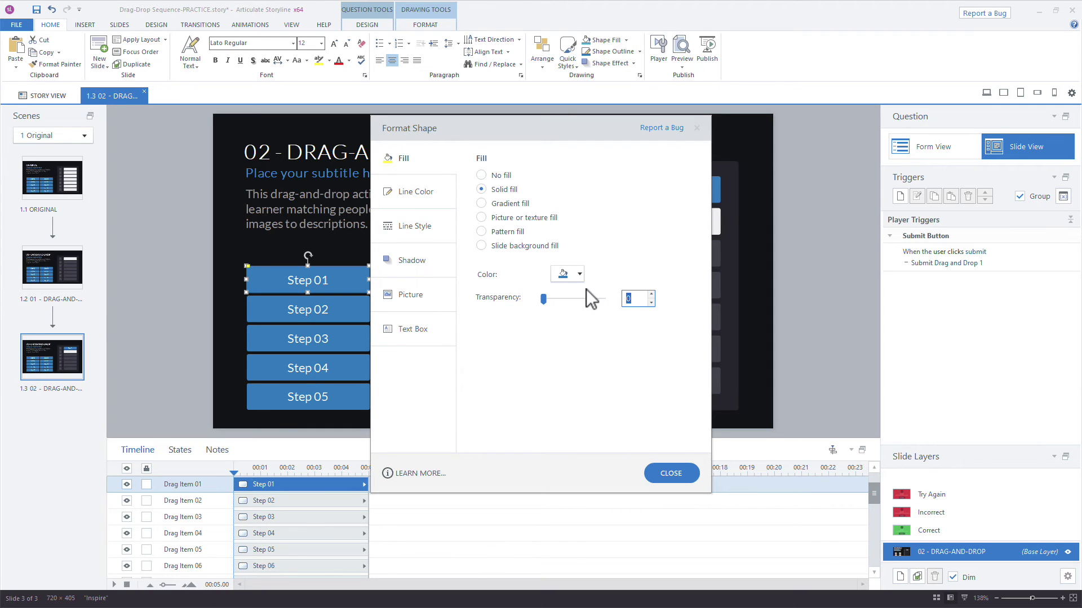
text(50)
key(Tab)
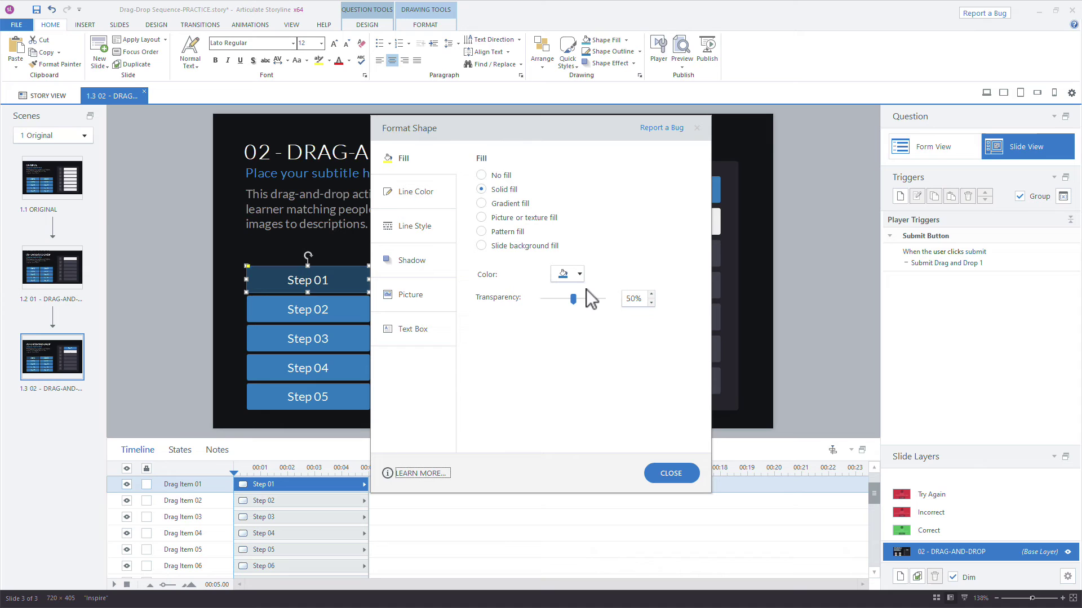
click(637, 298)
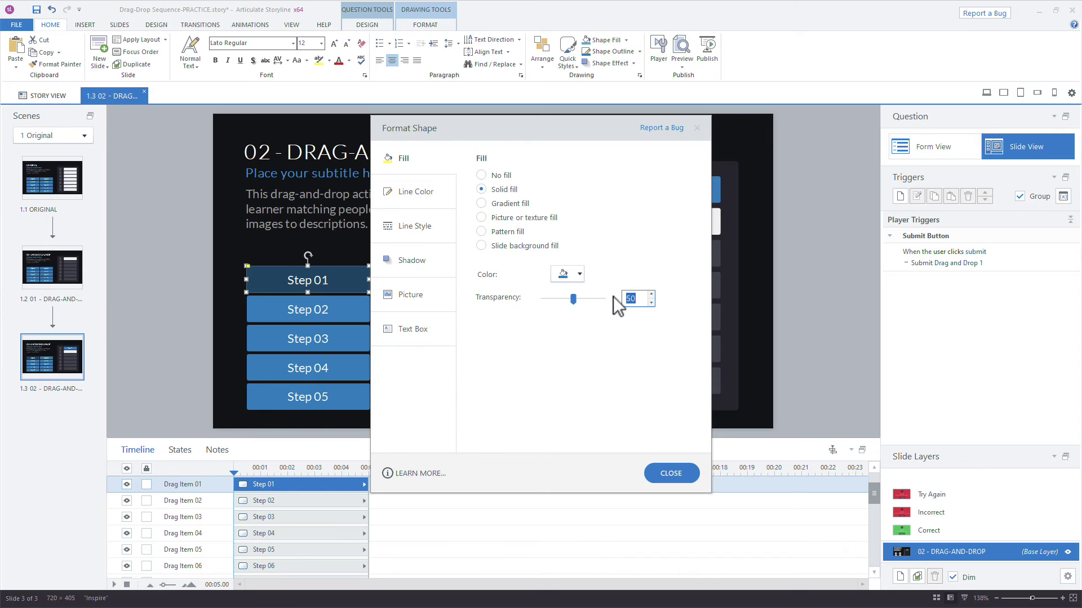
text(80)
key(Tab)
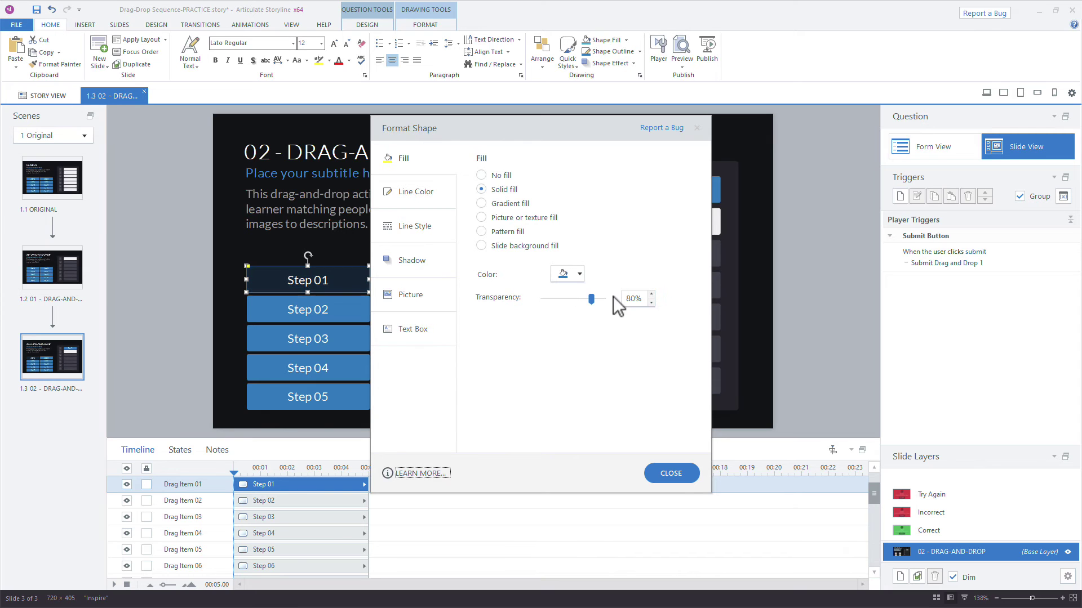
click(673, 474)
click(818, 361)
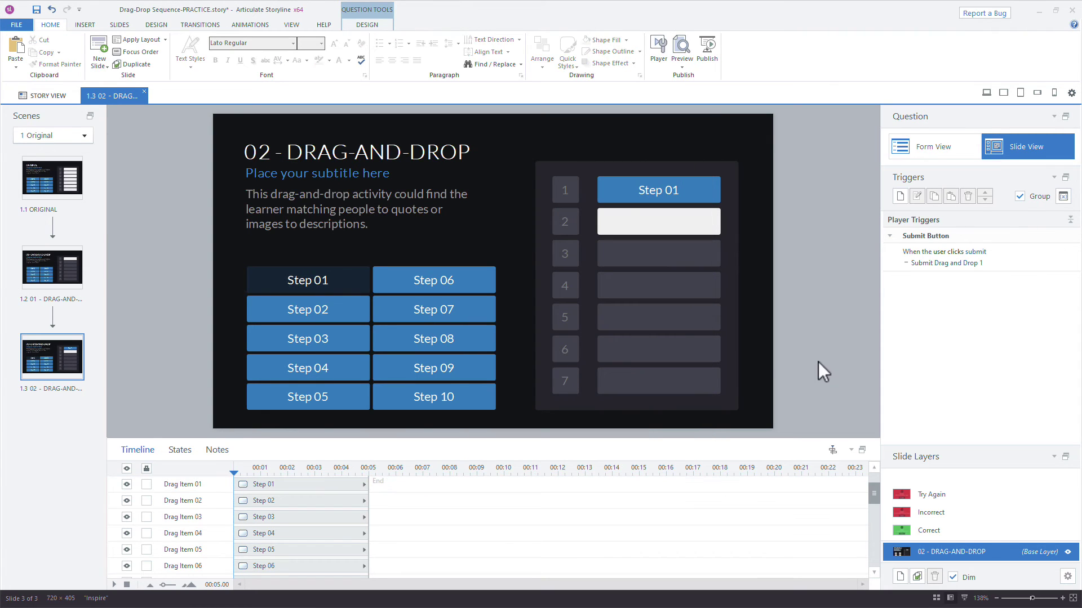
- Make the Step 01 drag tile's text grey
click(333, 267)
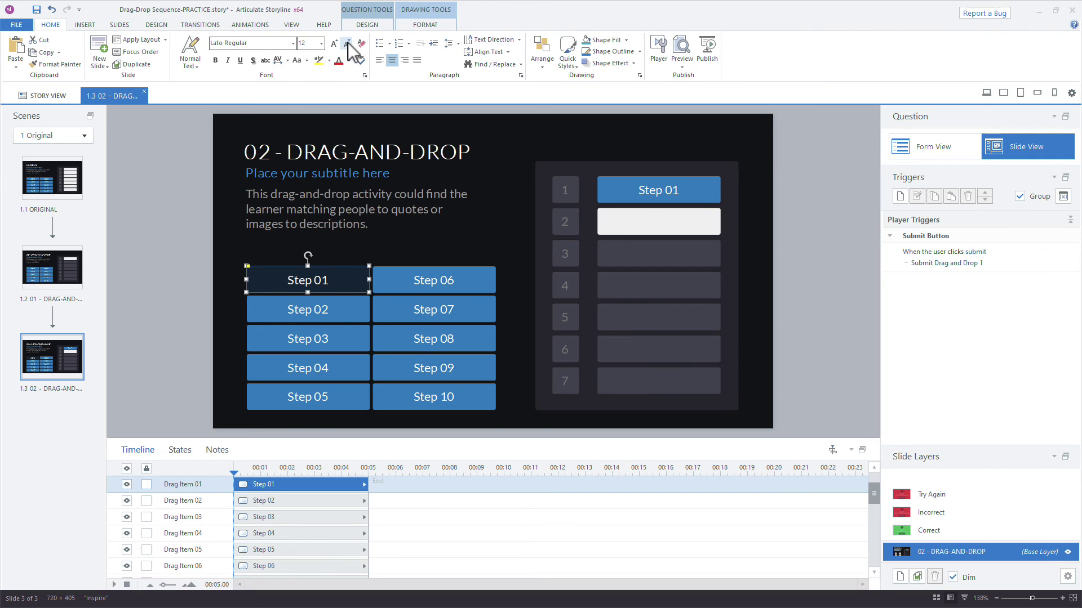
click(348, 61)
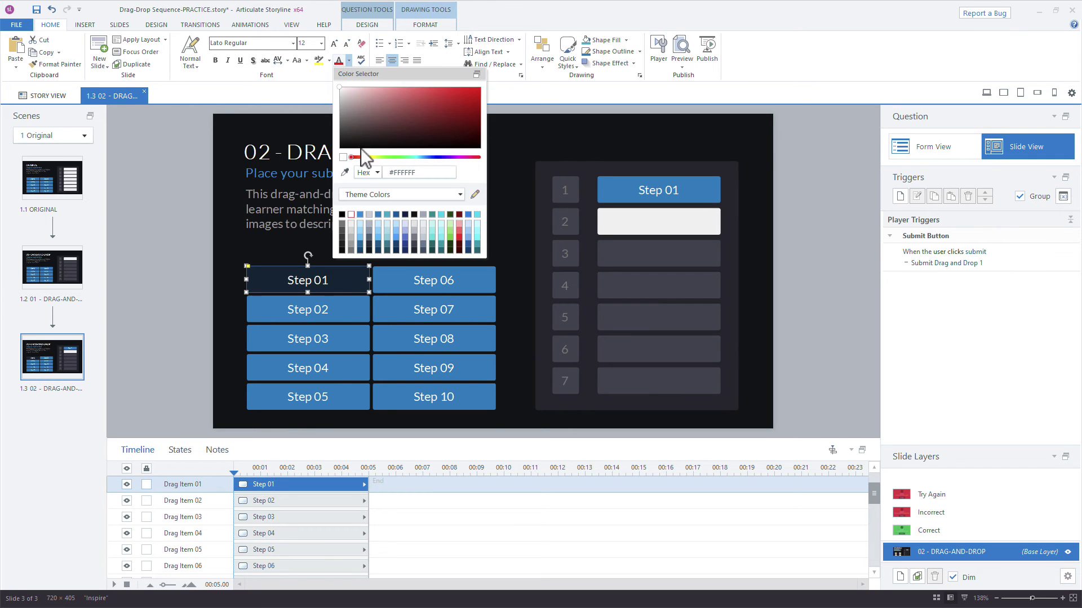
click(340, 225)
click(185, 215)
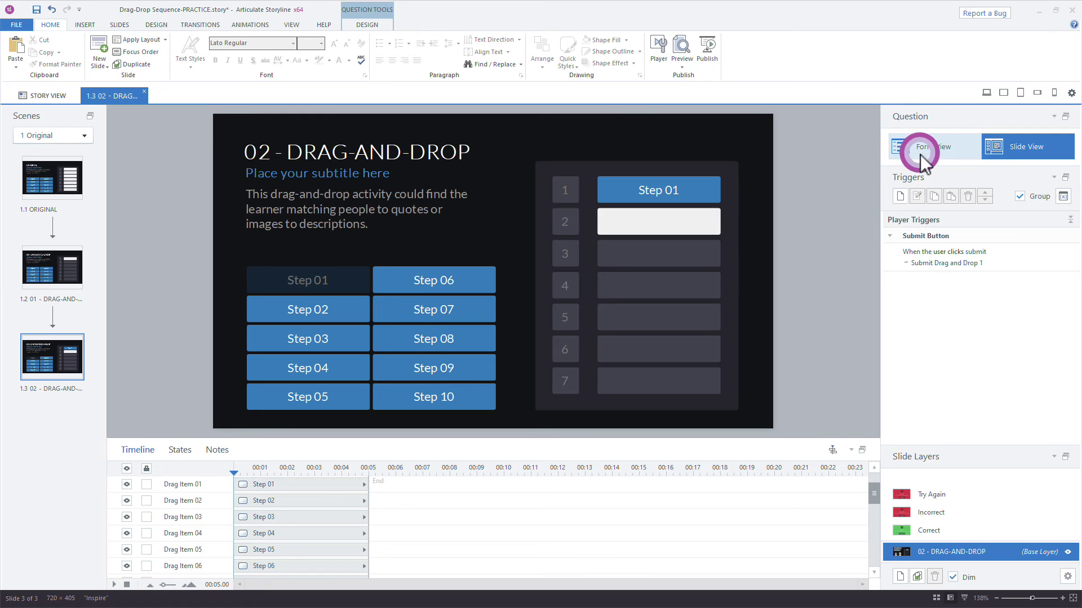
click(718, 184)
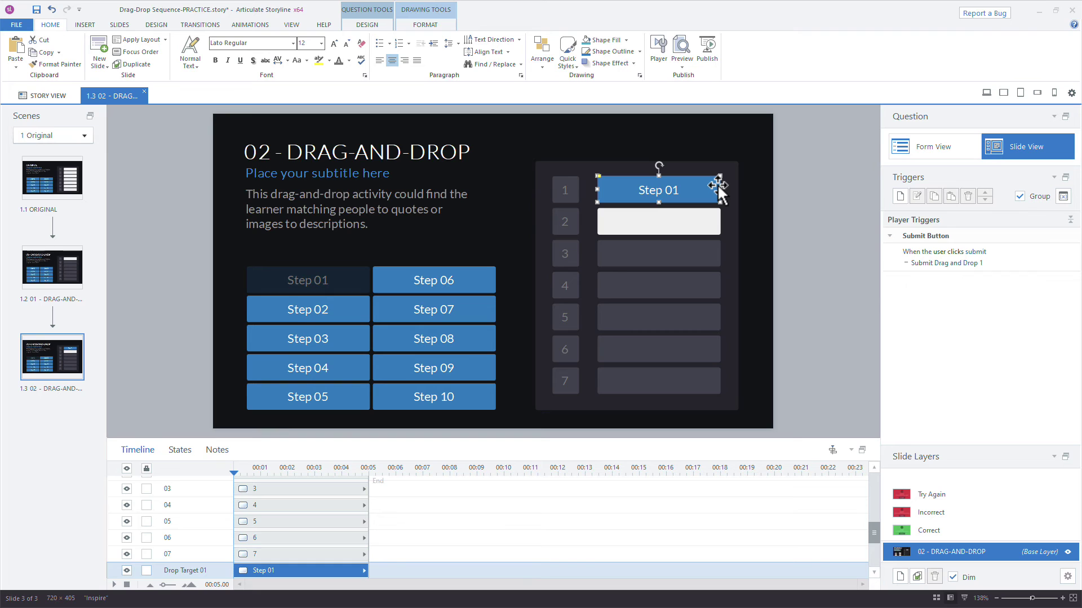
click(718, 218)
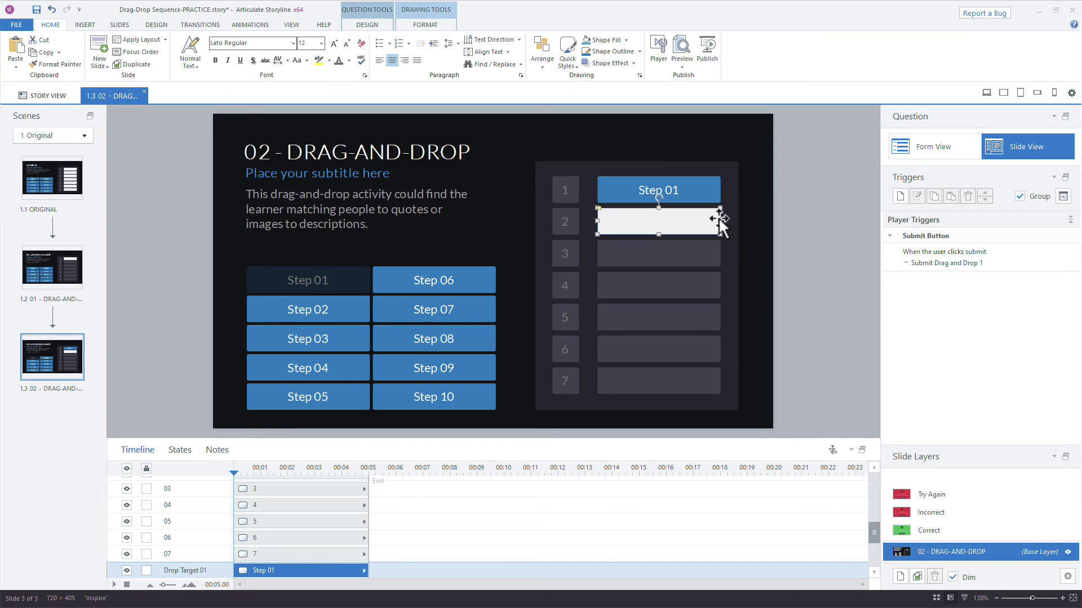
click(320, 267)
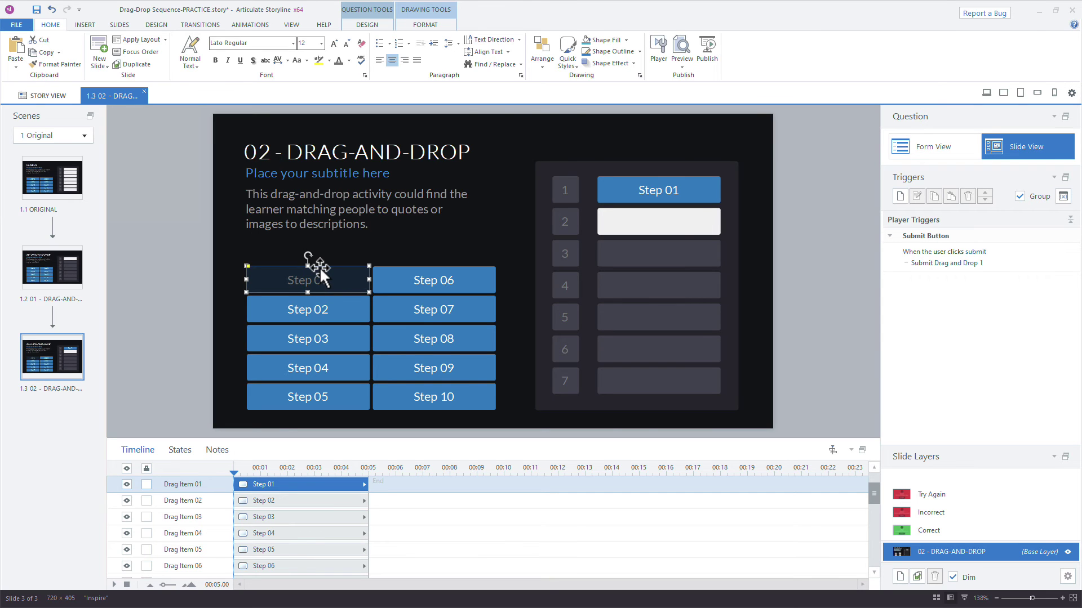
- In Form View, set row A's drag item and drop target both to (None)
click(934, 144)
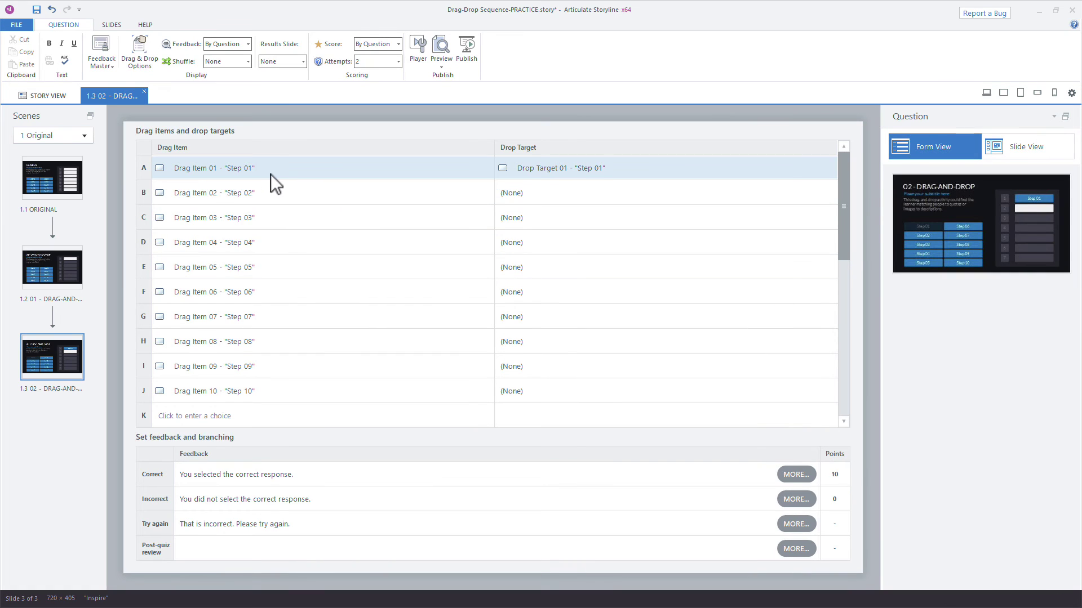
click(284, 171)
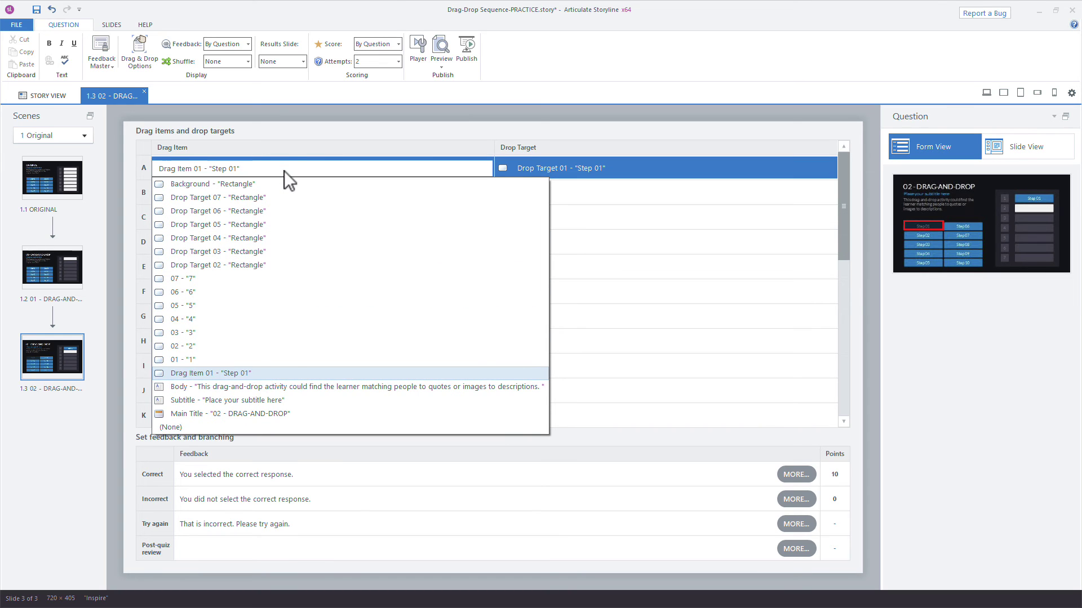
click(170, 427)
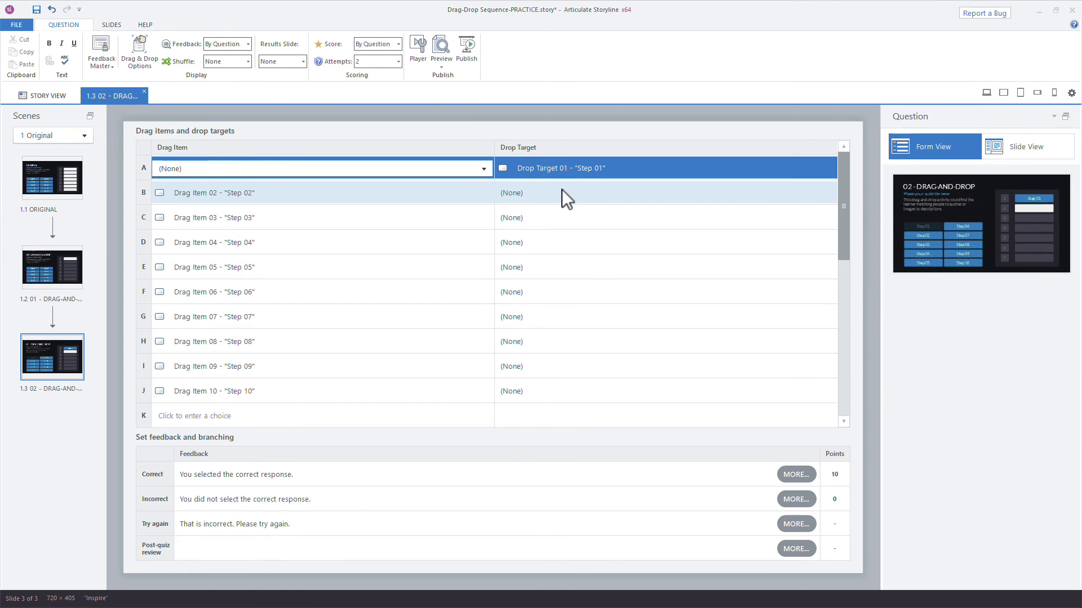
click(544, 170)
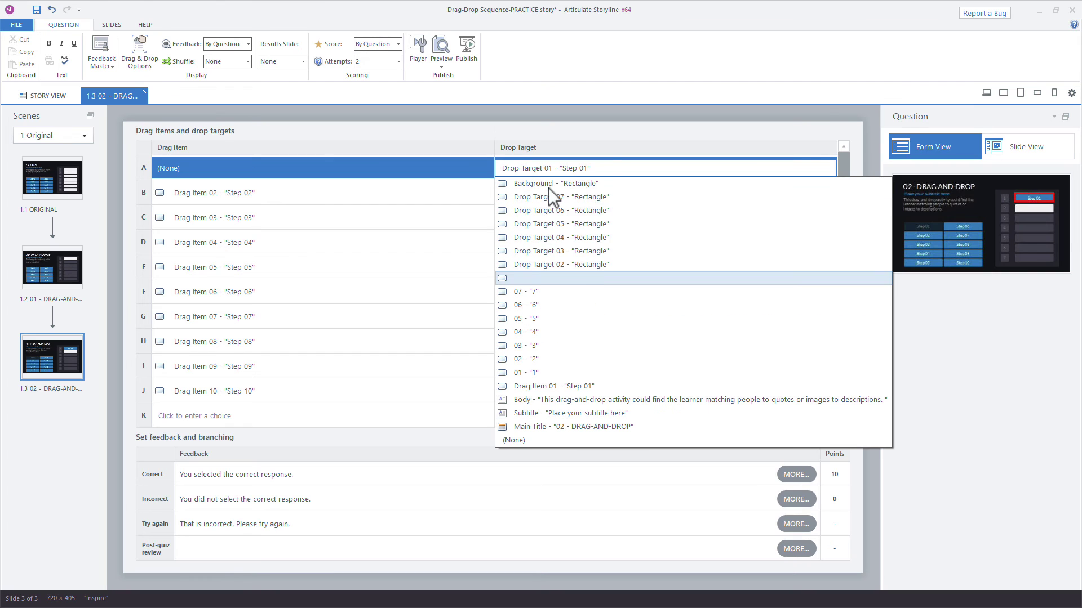
click(602, 264)
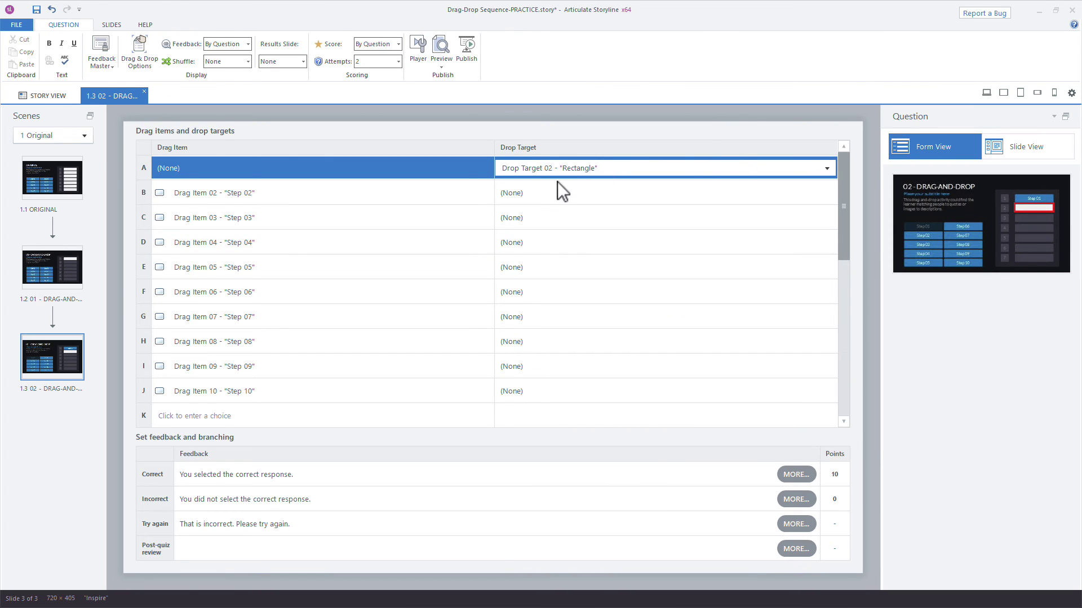
click(570, 166)
click(522, 440)
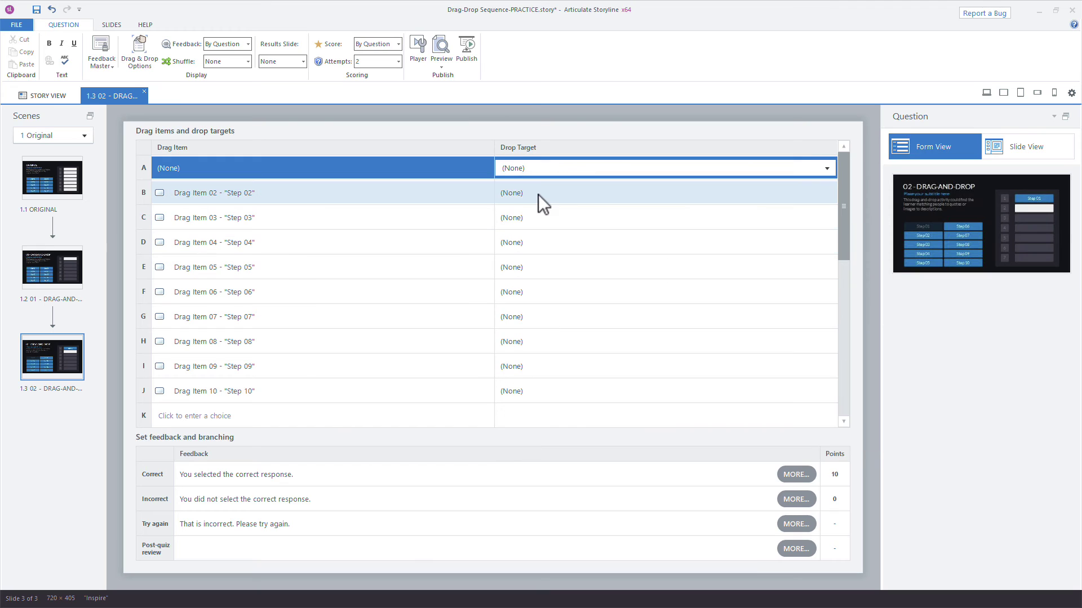
- Pair row B's Drag Item 02 with Drop Target 02 and return to Slide View
click(539, 192)
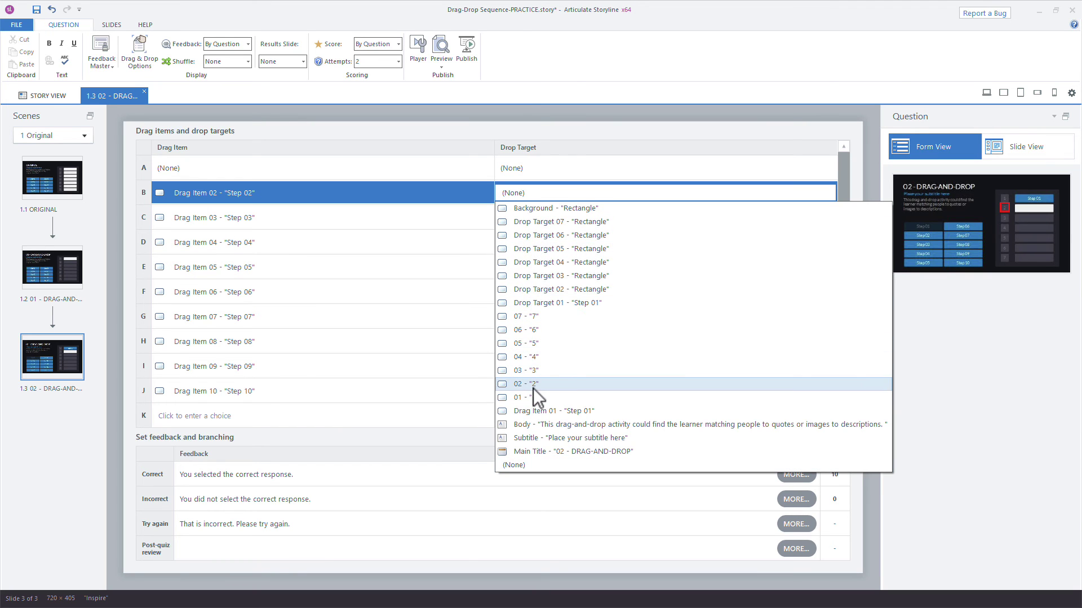
click(589, 289)
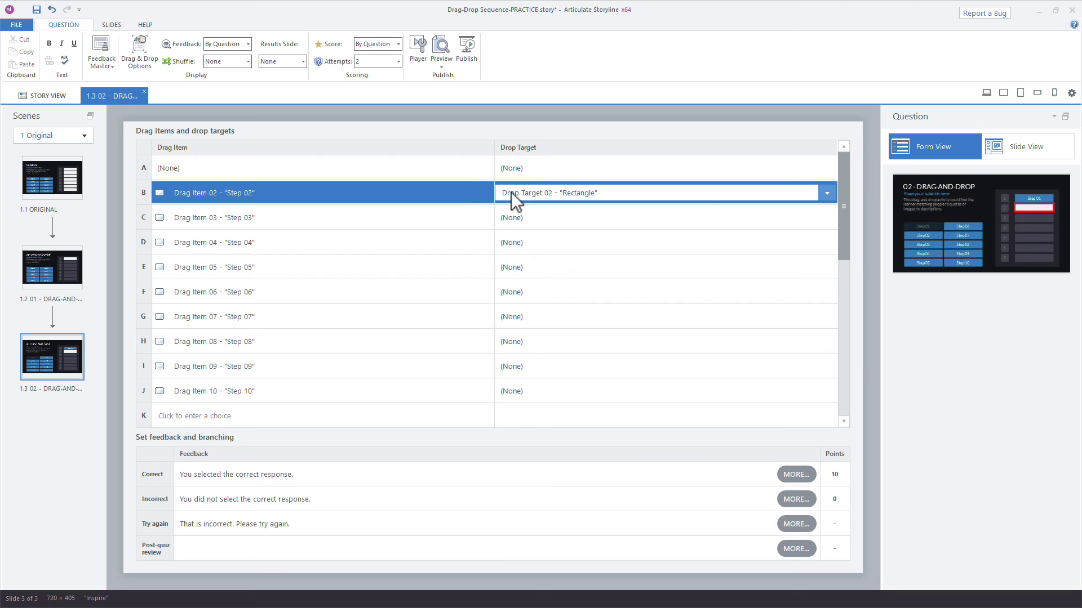
click(1006, 144)
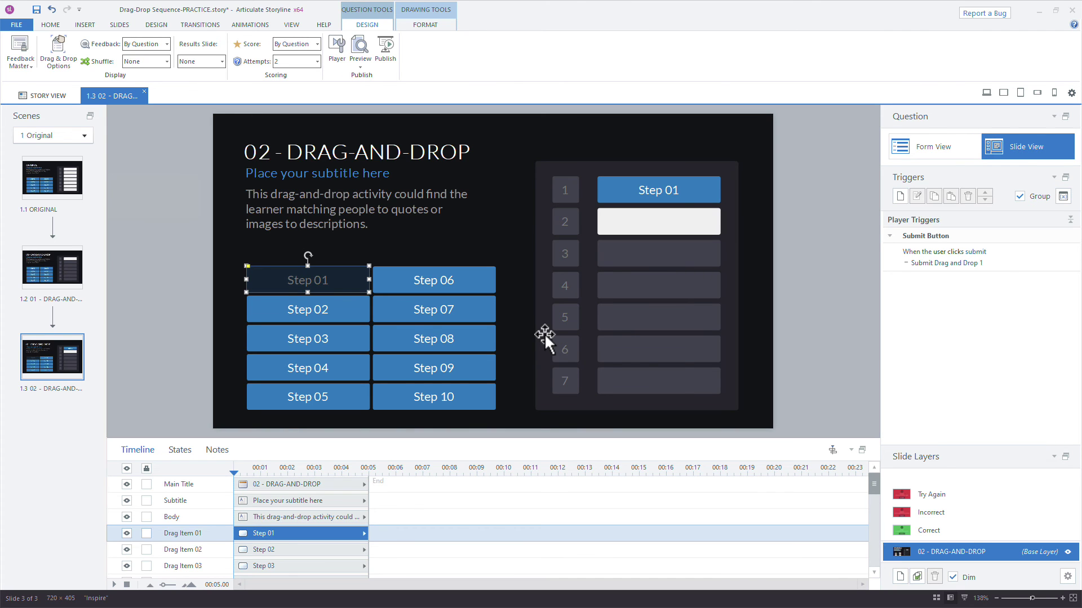
click(987, 93)
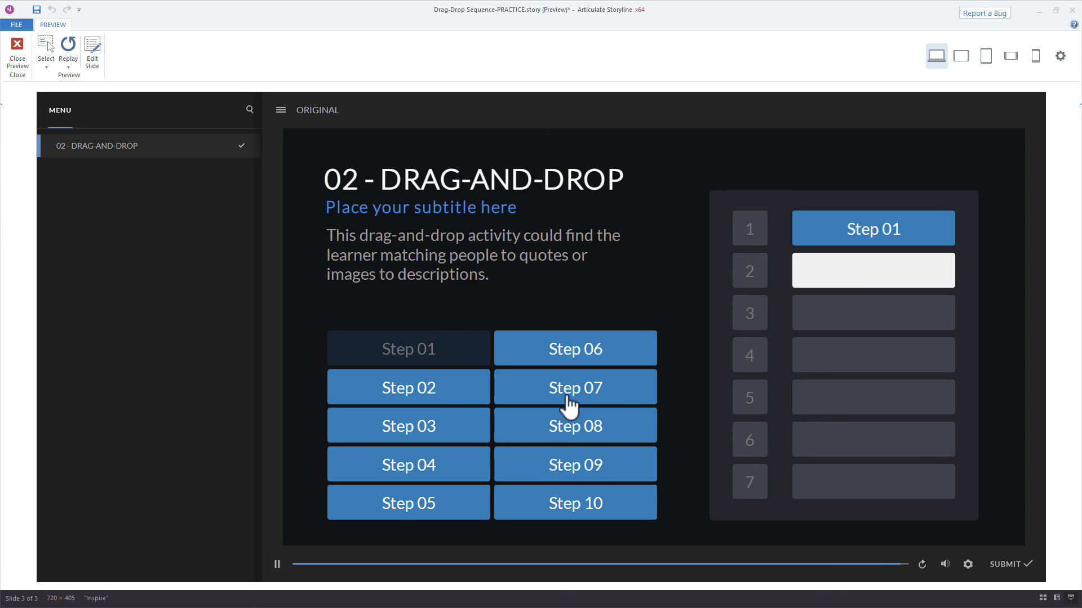
drag(577, 355, 907, 270)
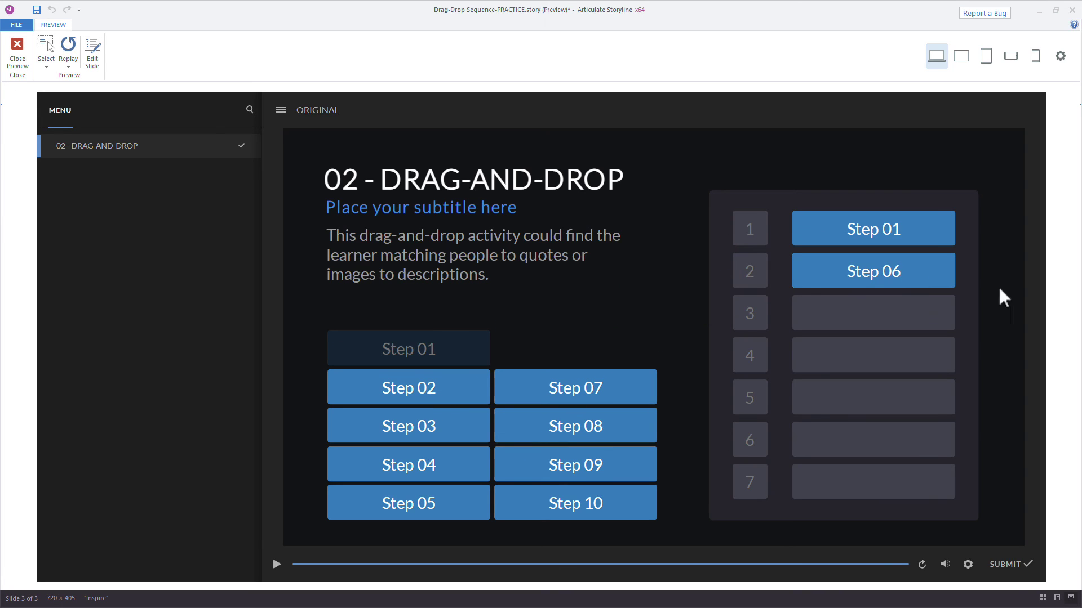
click(1016, 565)
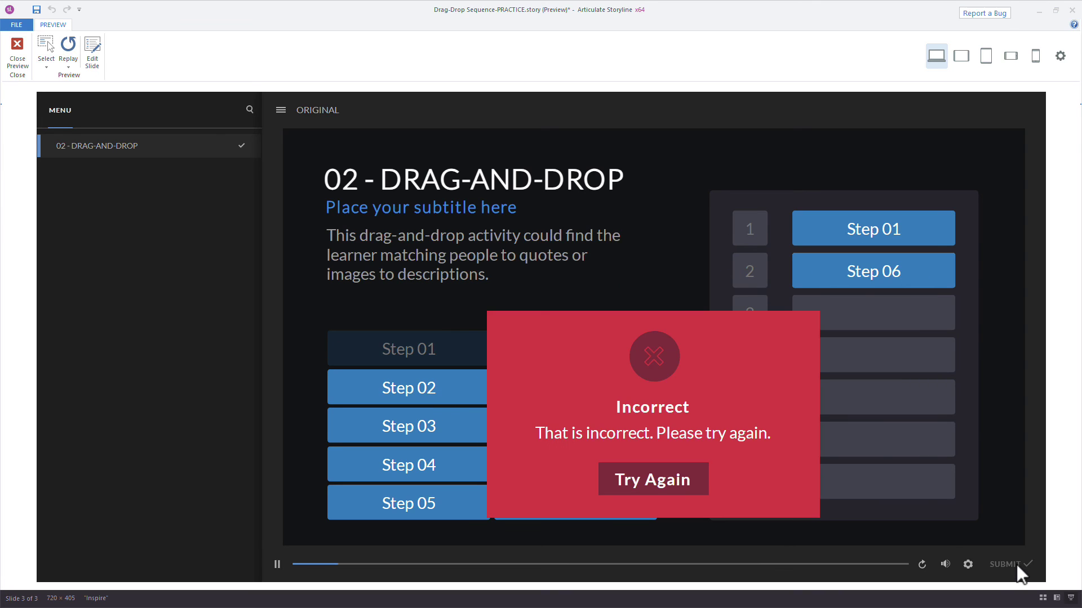
click(654, 480)
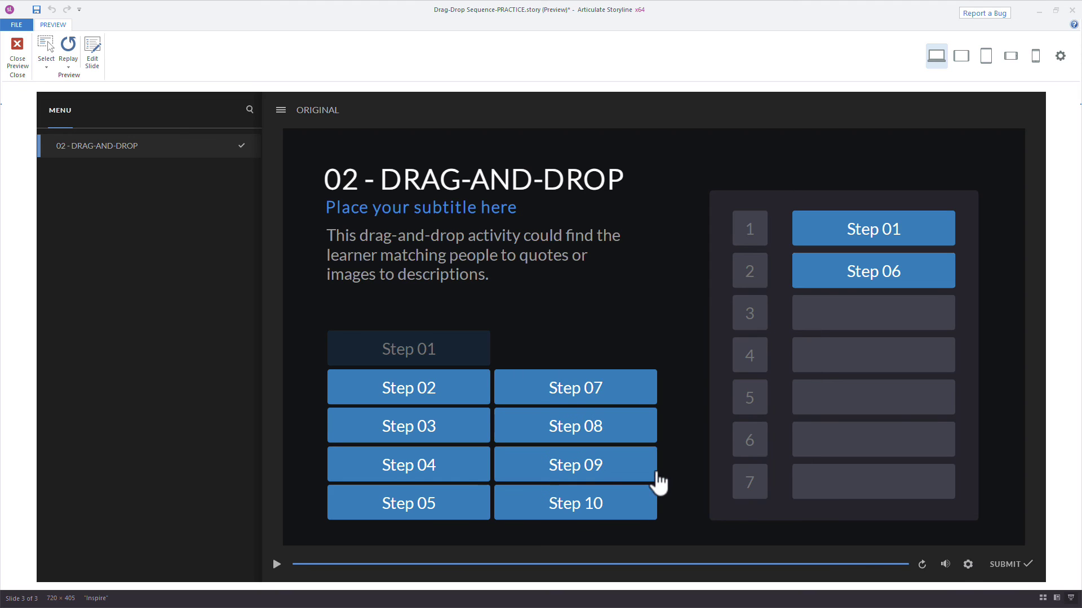
click(1006, 565)
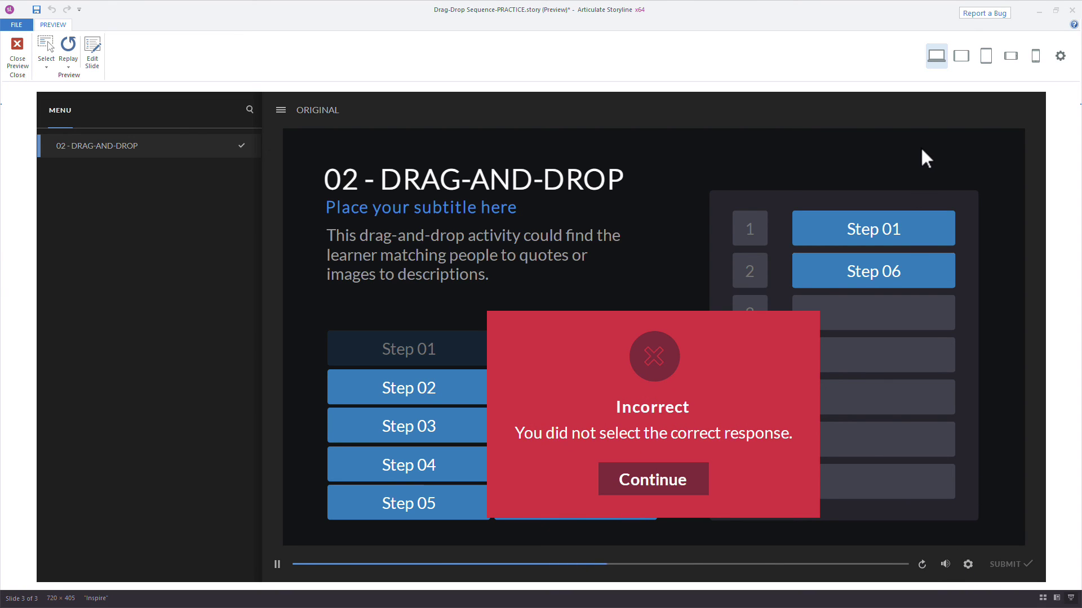
click(17, 51)
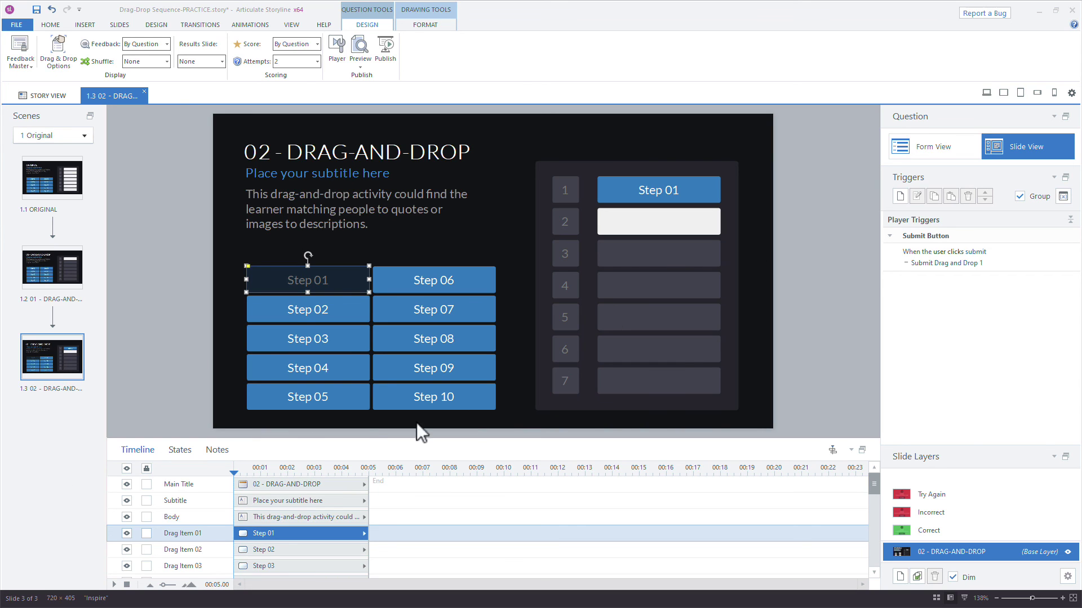
click(564, 390)
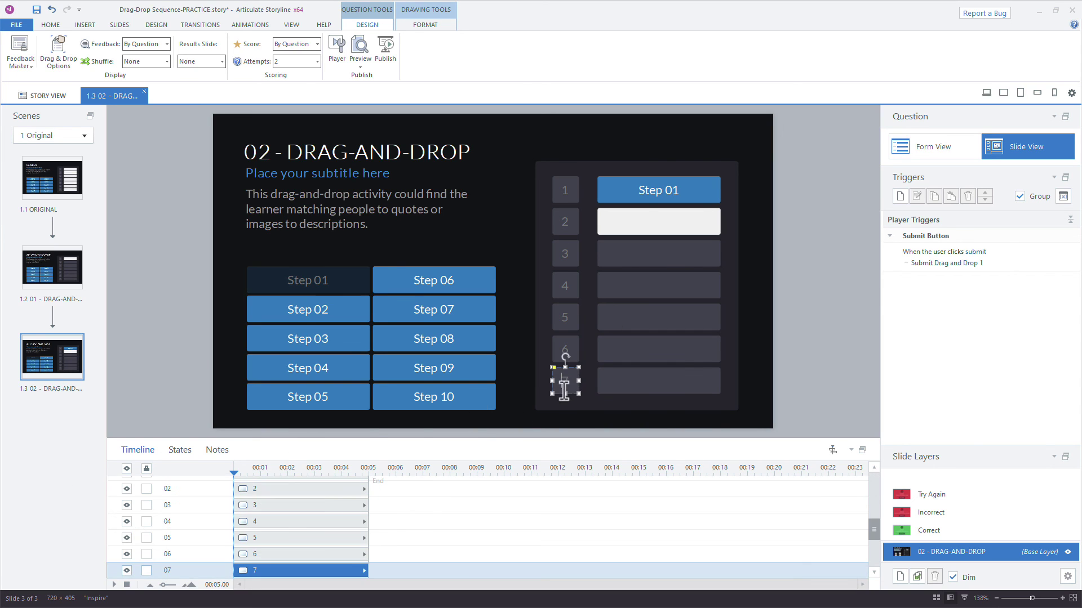
click(606, 394)
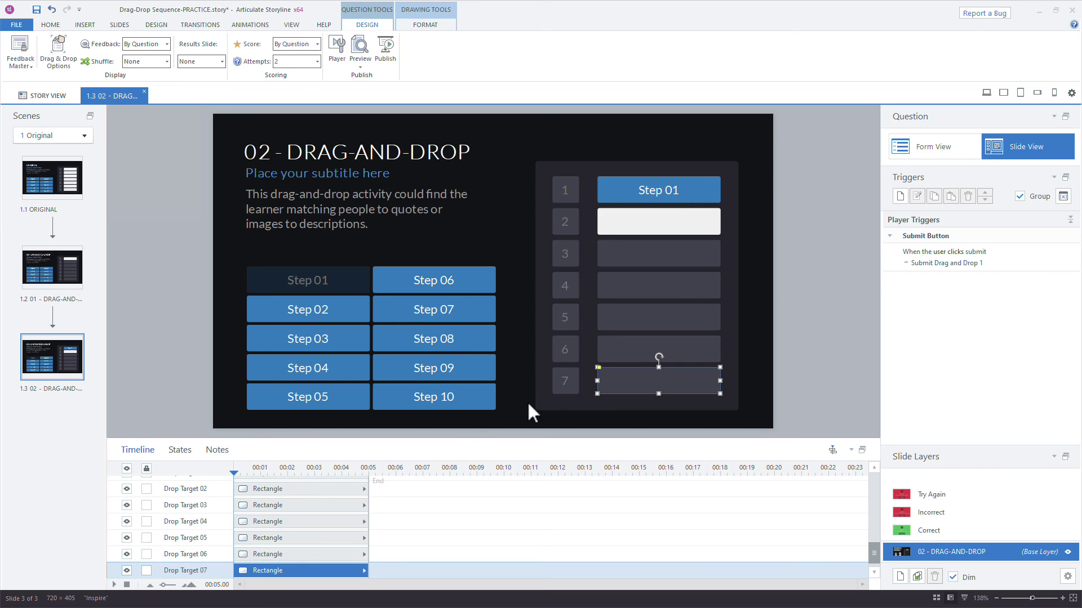
- Move the 1.1 ORIGINAL slide below slide 1.3 in the Scenes panel
drag(40, 178, 42, 369)
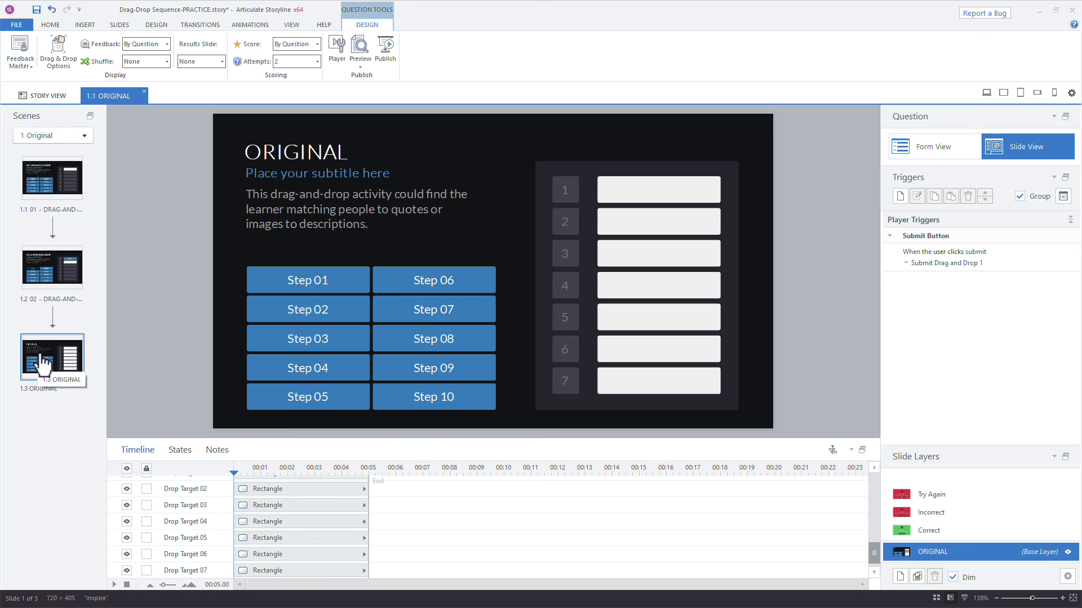